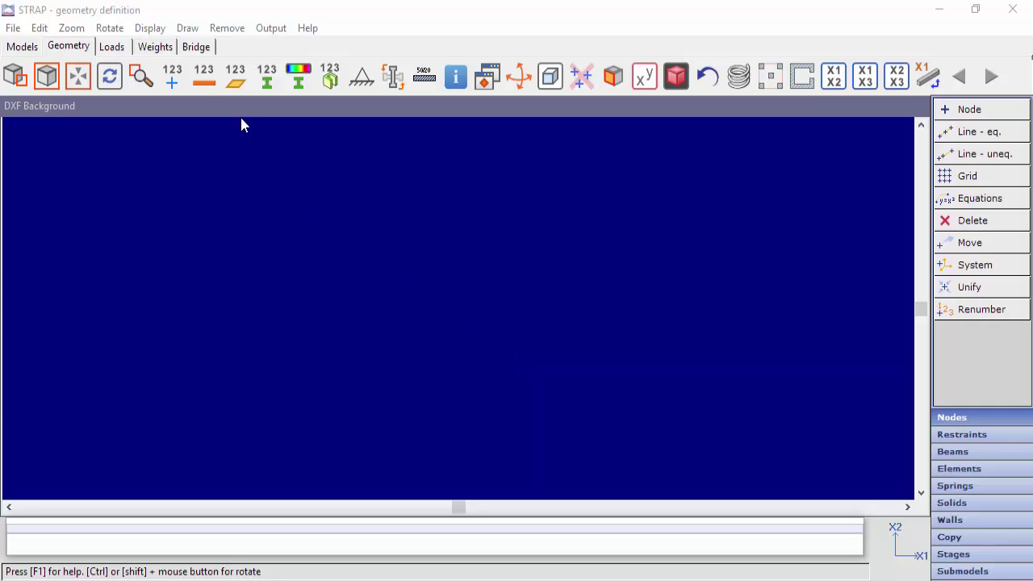
# - Load DXF5.DXF from the DXF Import Export folder as the background drawing
pyautogui.click(154, 31)
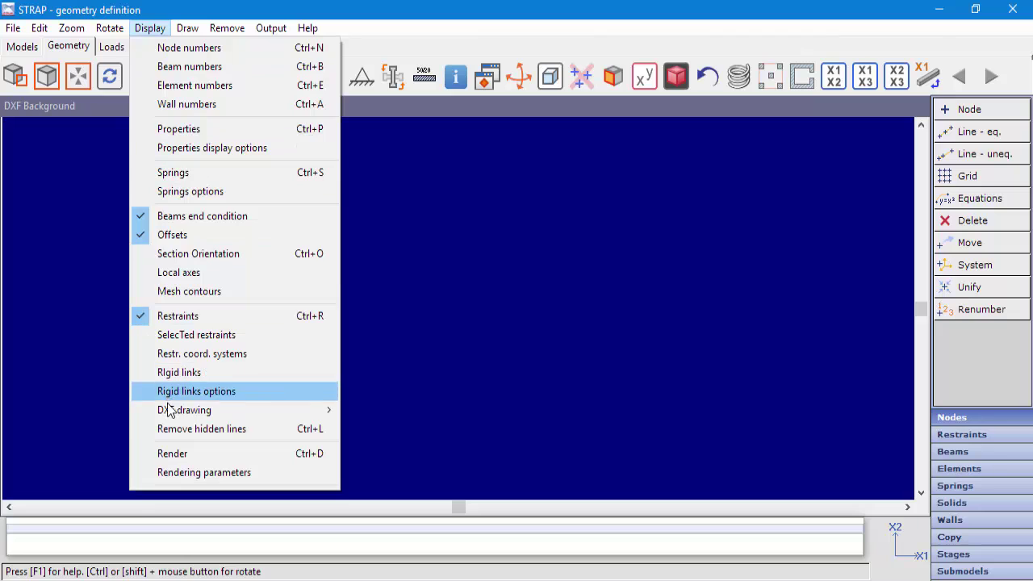
pyautogui.moveTo(173, 415)
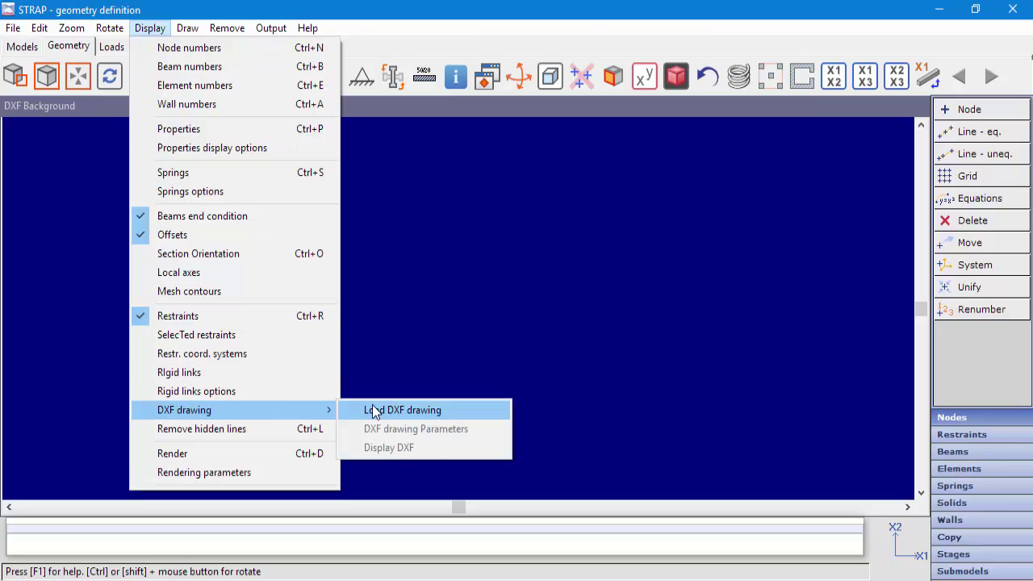
pyautogui.click(401, 410)
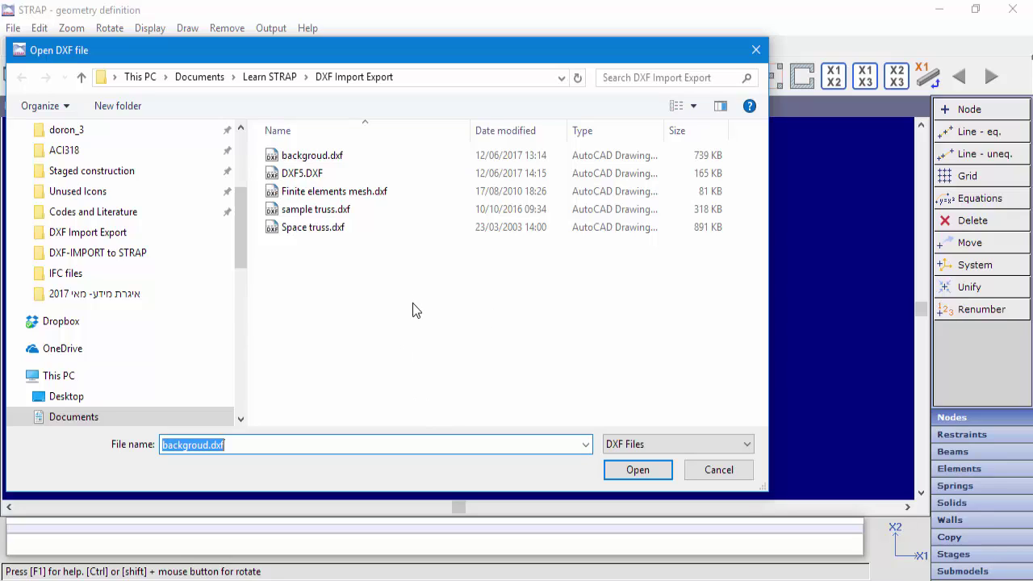
pyautogui.click(303, 176)
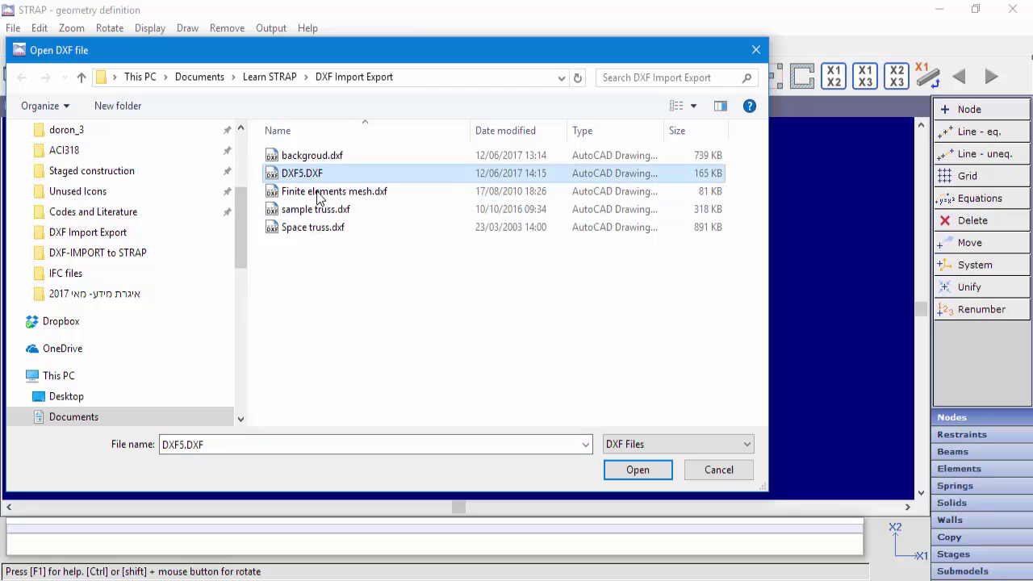
pyautogui.click(631, 472)
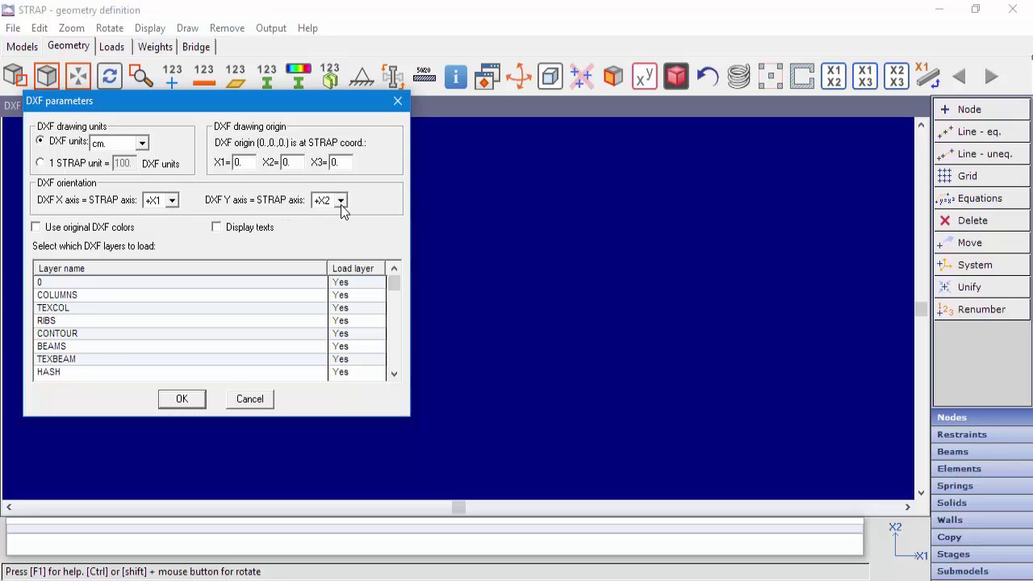
# - Bring in the DXF background with its original colours and texts displayed, in cm units
pyautogui.click(36, 228)
pyautogui.click(217, 229)
pyautogui.click(351, 322)
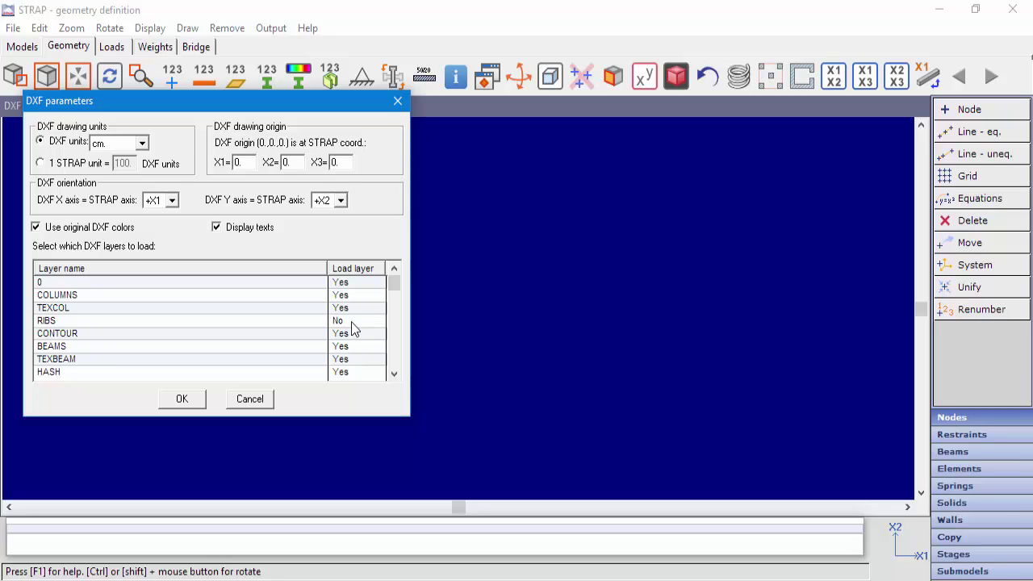
pyautogui.click(352, 322)
pyautogui.click(179, 399)
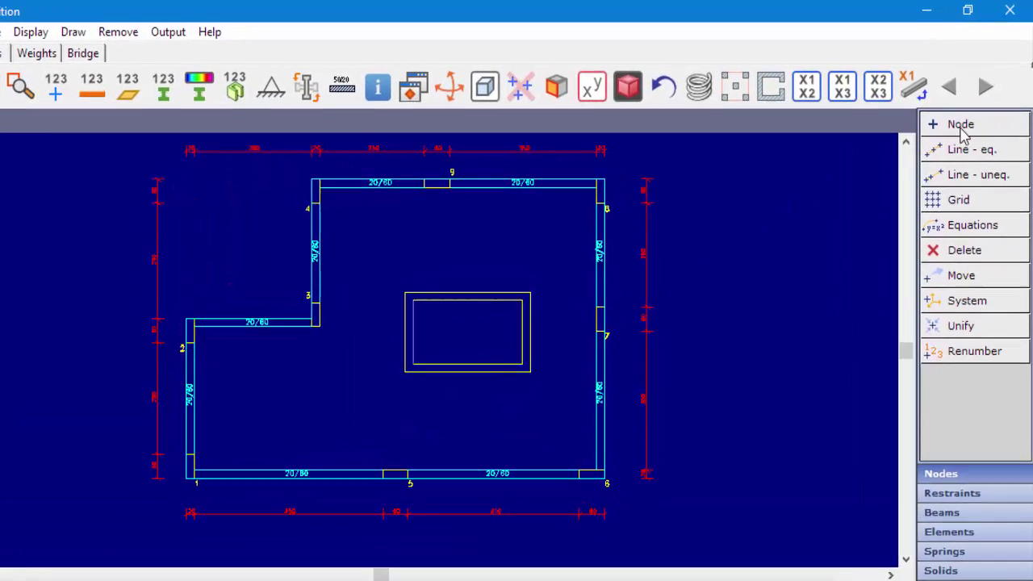
# - Start defining nodes by line centre on DXF points and place one at the centre of column 1
pyautogui.click(974, 159)
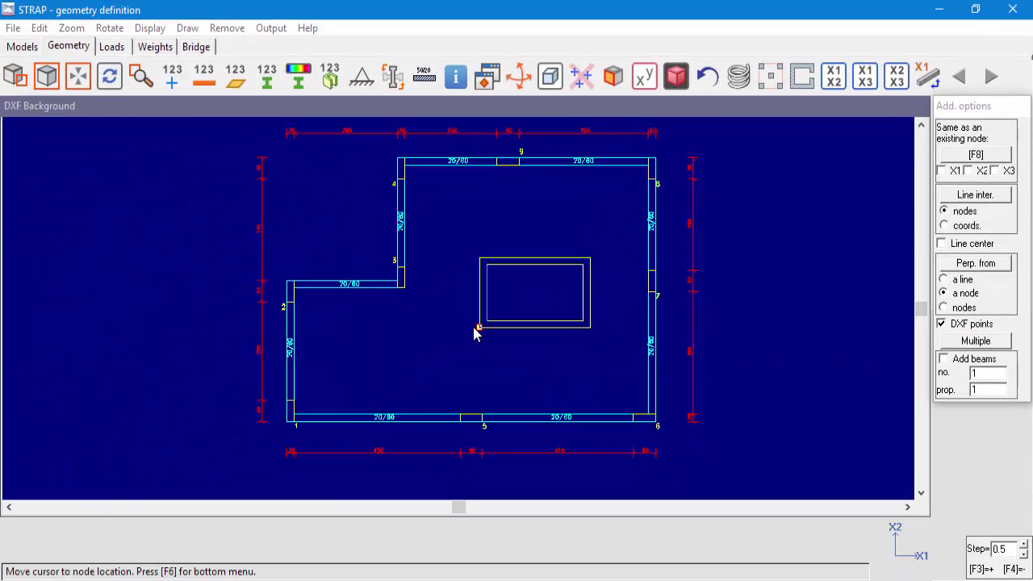
pyautogui.click(942, 311)
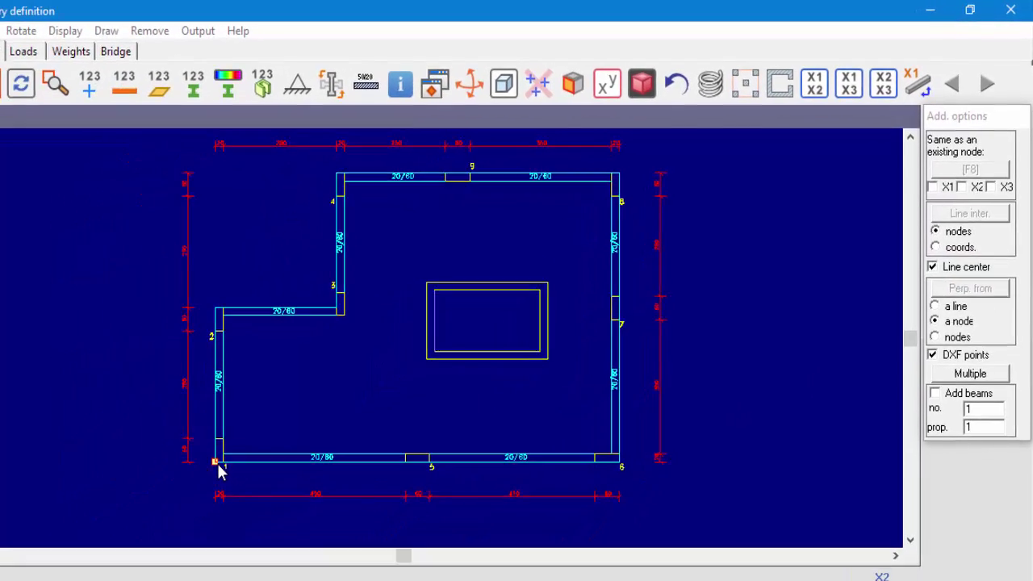
pyautogui.click(219, 458)
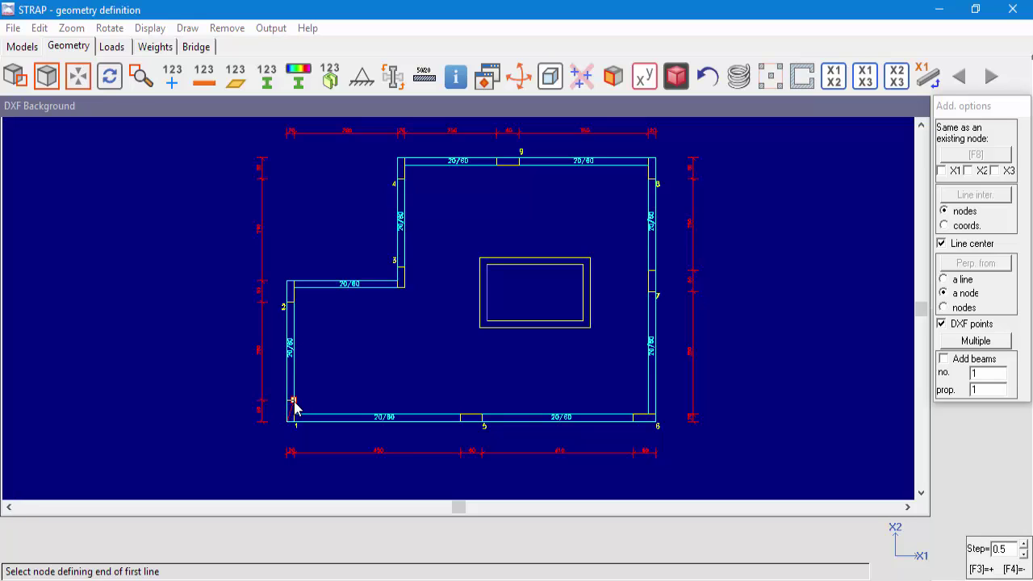
pyautogui.click(291, 415)
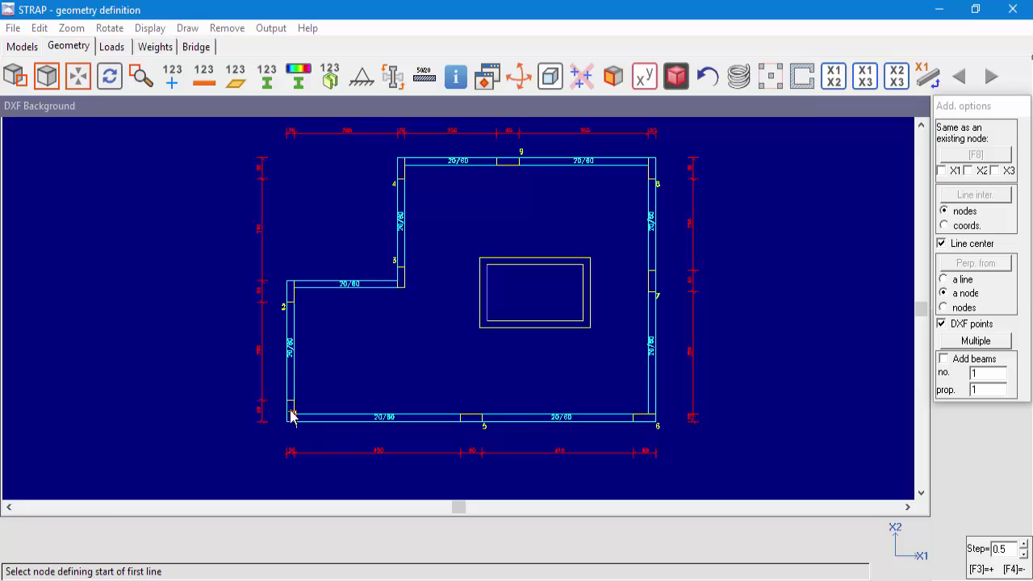
# - Place nodes at the centres of columns 2 and 3 using opposite corners of each column outline
pyautogui.scroll(2, 217, 323)
pyautogui.moveTo(214, 362); pyautogui.dragTo(283, 376, button='middle')
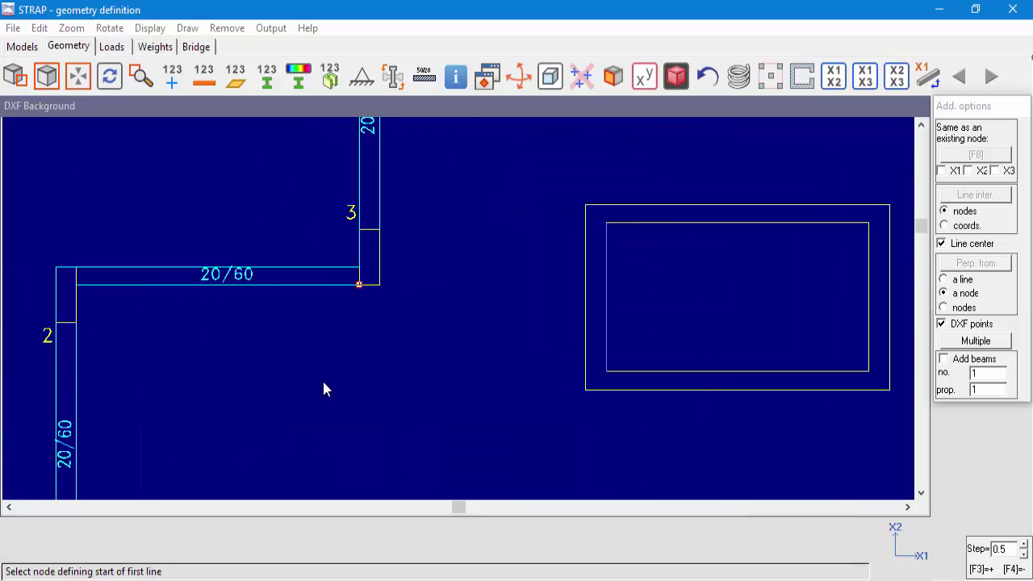
pyautogui.moveTo(83, 344); pyautogui.dragTo(233, 364, button='middle')
pyautogui.click(208, 348)
pyautogui.click(225, 297)
pyautogui.click(525, 313)
pyautogui.click(519, 258)
# - Place nodes at the centres of columns 4 and 9 using opposite corners of each column outline
pyautogui.moveTo(551, 269); pyautogui.dragTo(562, 510, button='middle')
pyautogui.click(532, 216)
pyautogui.click(519, 207)
pyautogui.moveTo(634, 285)
pyautogui.mouseDown(button='middle')
pyautogui.moveTo(546, 337)
pyautogui.moveTo(448, 337)
pyautogui.mouseUp(button='middle')
pyautogui.click(520, 285)
pyautogui.click(574, 281)
pyautogui.click(549, 284)
# - Add nodes midway between the inner and outer outlines at the two lower corners of the rectangular core wall
pyautogui.scroll(-3, 490, 299)
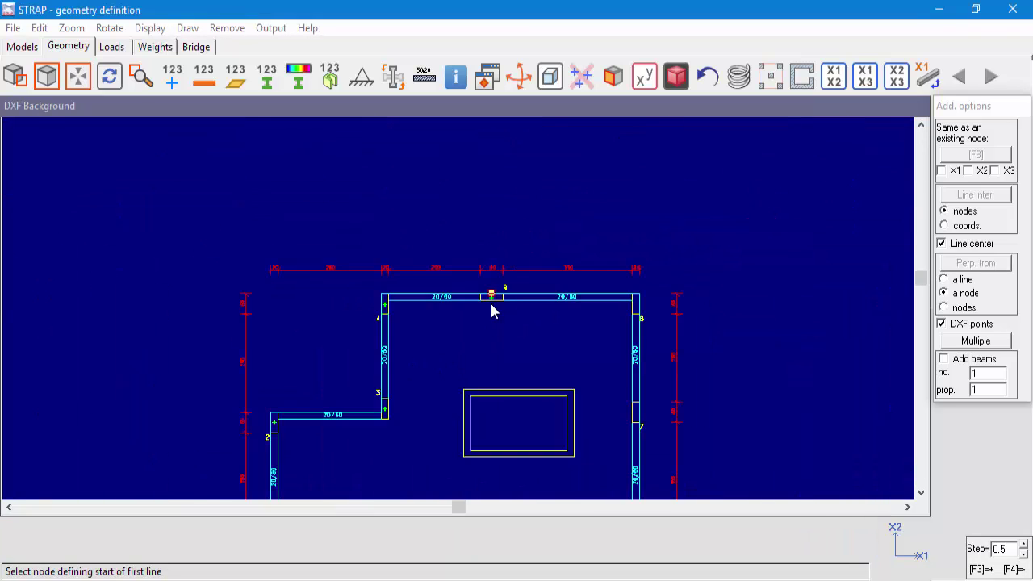
pyautogui.scroll(-1, 501, 416)
pyautogui.moveTo(459, 395); pyautogui.dragTo(453, 325, button='middle')
pyautogui.scroll(3, 453, 325)
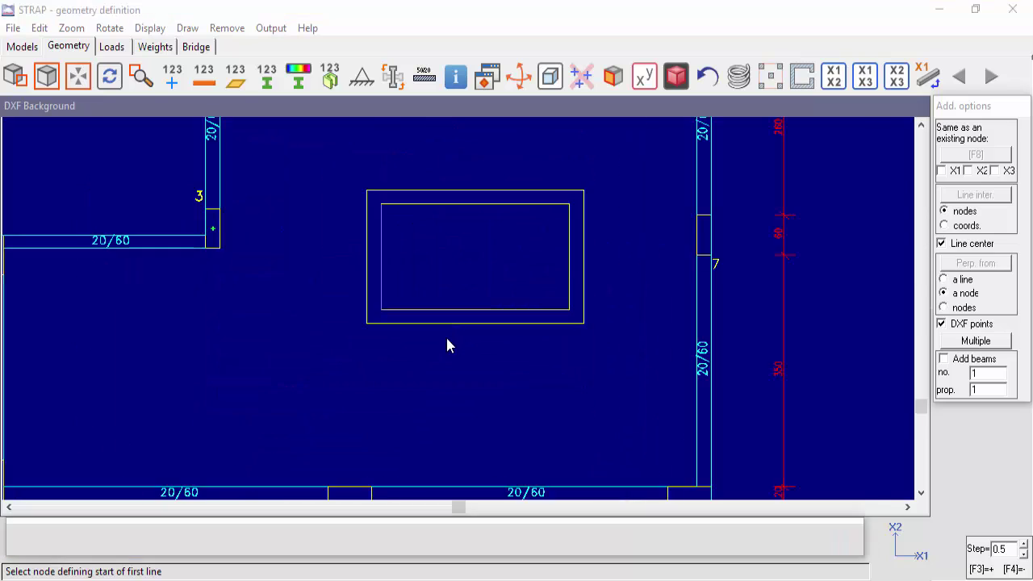
pyautogui.click(350, 310)
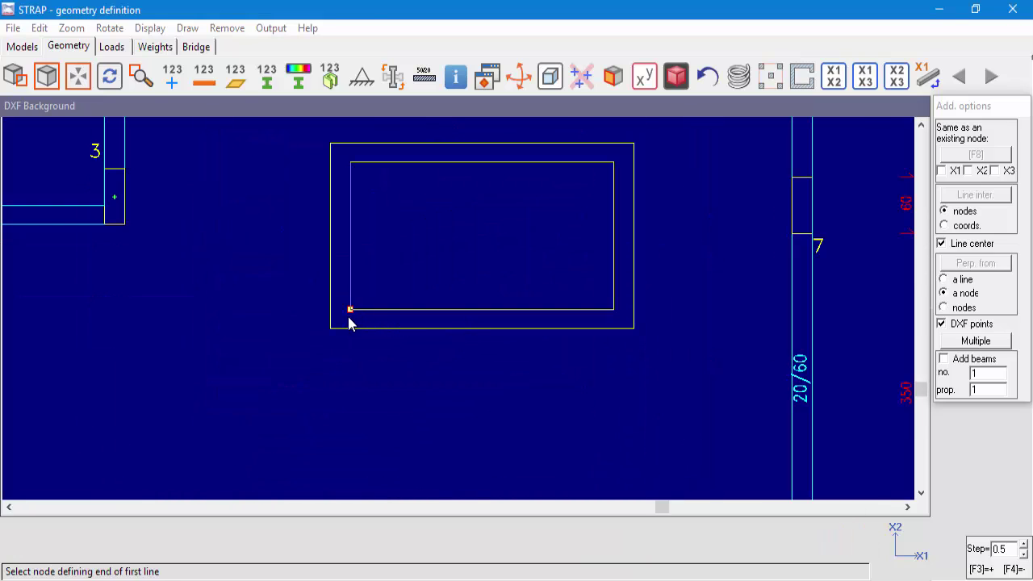
pyautogui.click(331, 329)
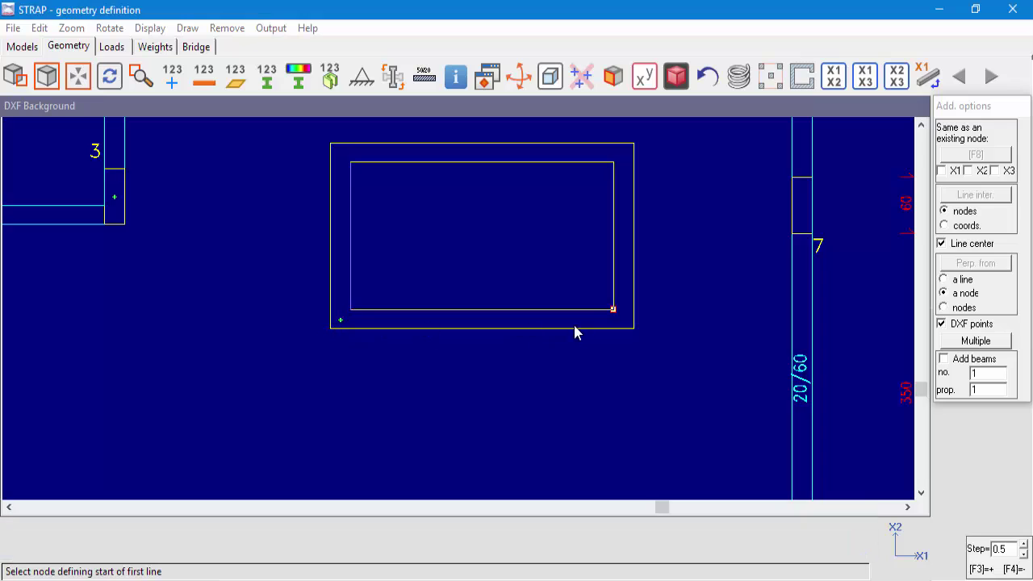
pyautogui.click(612, 311)
pyautogui.click(634, 329)
# - Add wall-centreline nodes at the two upper corners of the rectangular core and finish node definition
pyautogui.click(613, 162)
pyautogui.click(633, 143)
pyautogui.click(348, 161)
pyautogui.click(336, 152)
pyautogui.scroll(-3, 476, 321)
pyautogui.scroll(1, 464, 318)
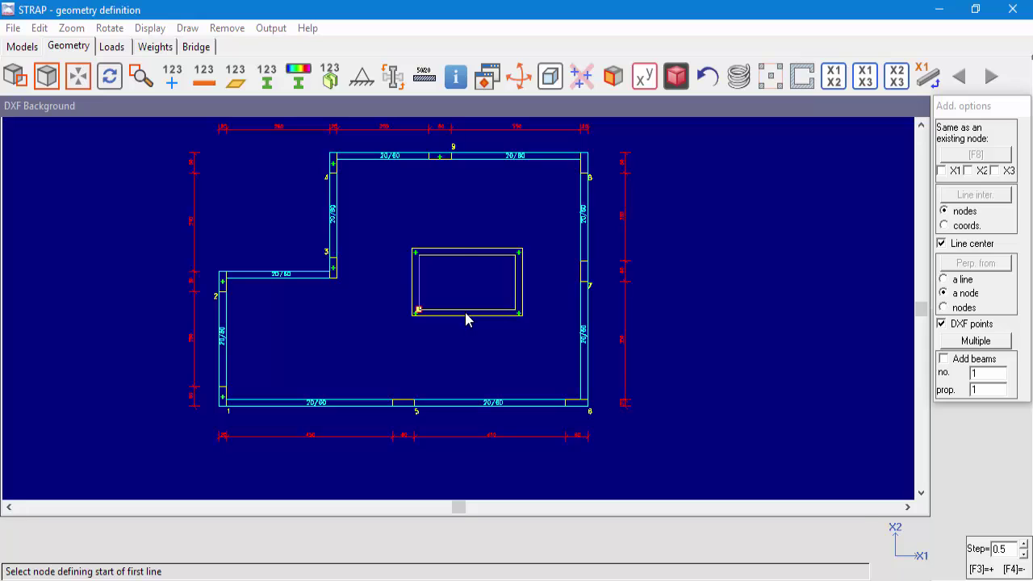
pyautogui.rightClick(466, 318)
pyautogui.click(516, 299)
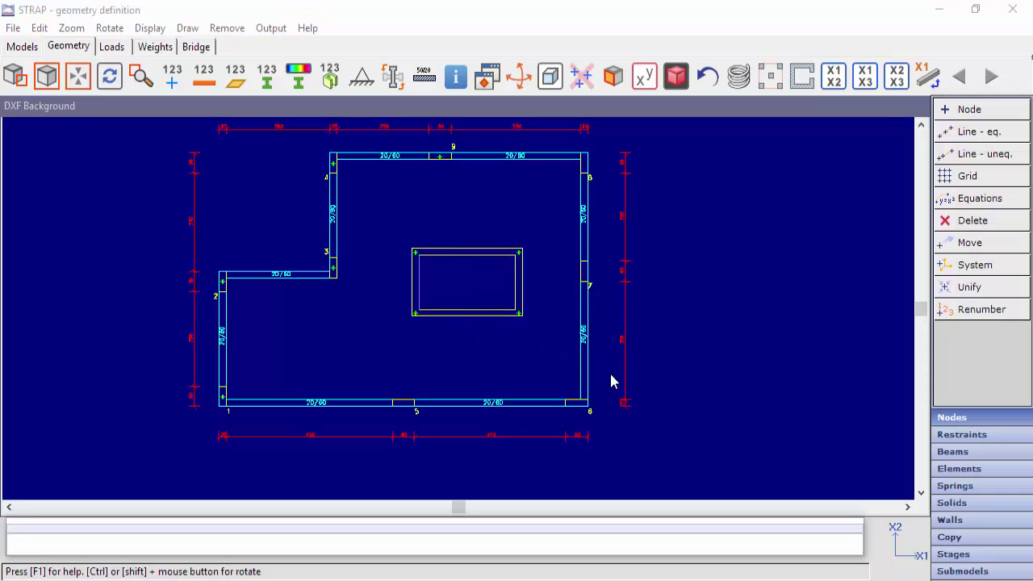
# - Define four beams along the core wall centrelines, joining its four corner nodes into a closed rectangle
pyautogui.click(954, 452)
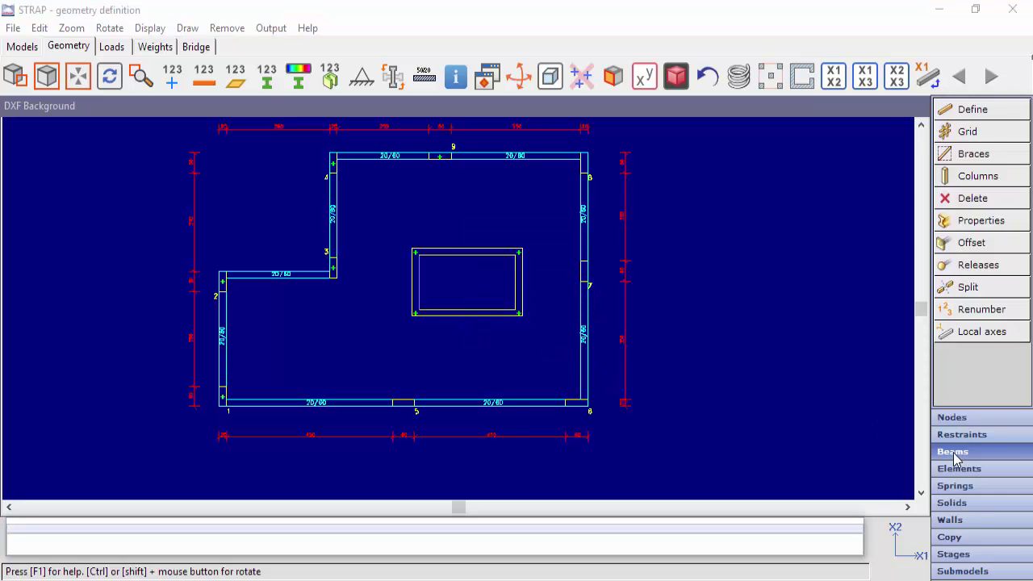
pyautogui.click(978, 113)
pyautogui.click(420, 315)
pyautogui.click(515, 316)
pyautogui.click(427, 260)
pyautogui.click(519, 254)
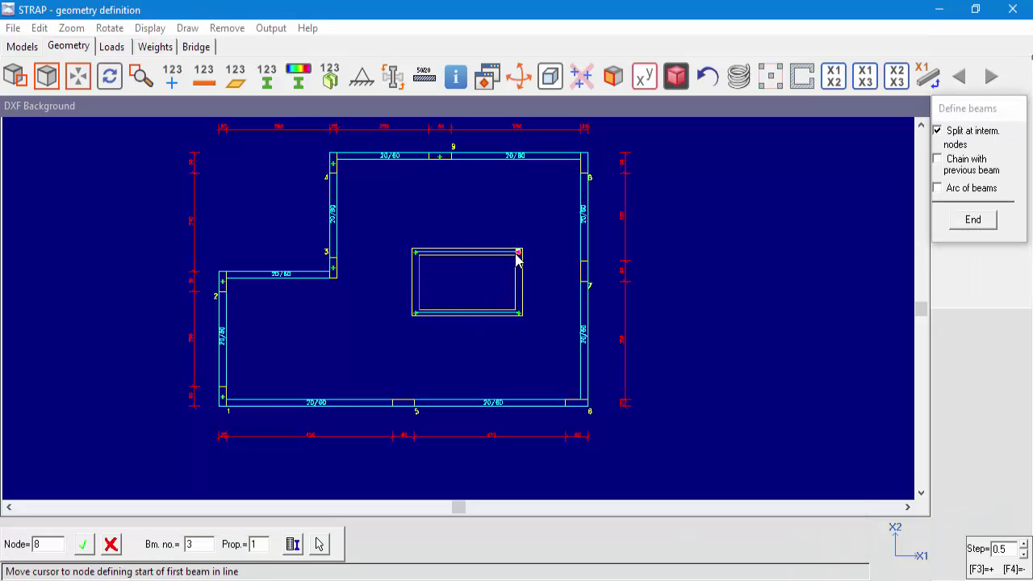
pyautogui.click(421, 309)
pyautogui.click(416, 253)
pyautogui.click(518, 314)
pyautogui.click(520, 255)
pyautogui.press('Escape')
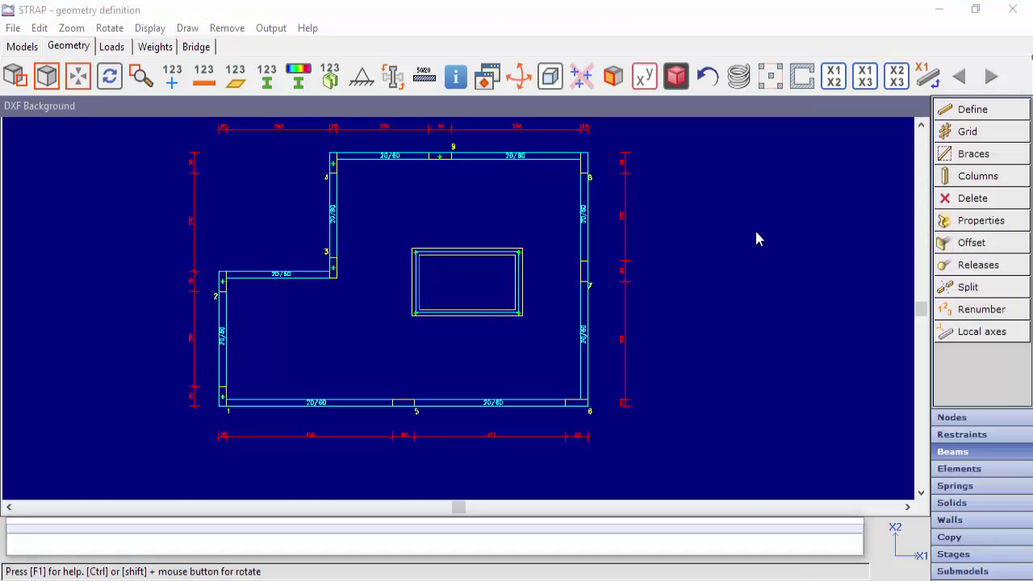
# - Create wall section 5 from beams, selecting the four core beams with a window
pyautogui.click(954, 521)
pyautogui.click(984, 160)
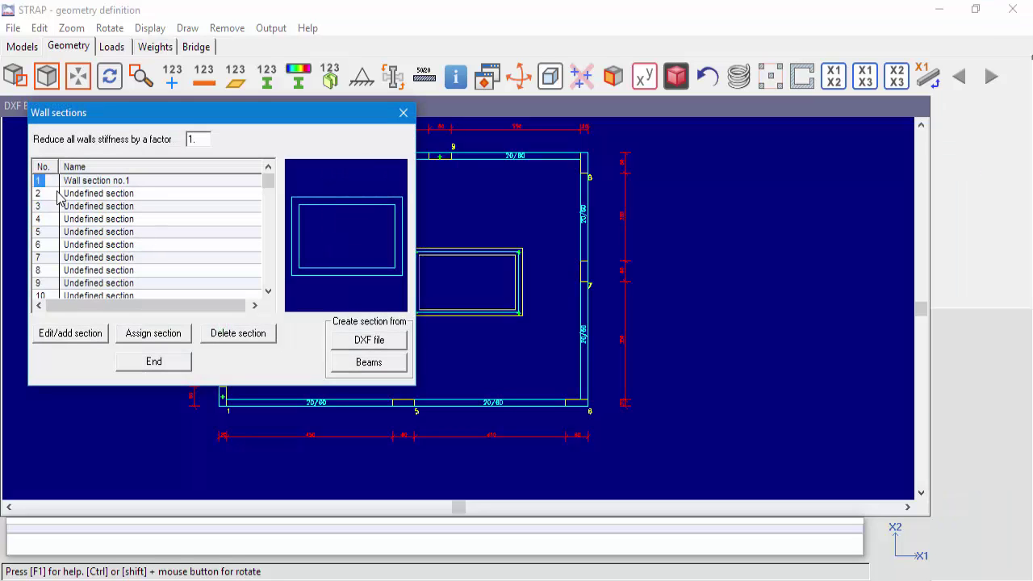
pyautogui.click(41, 231)
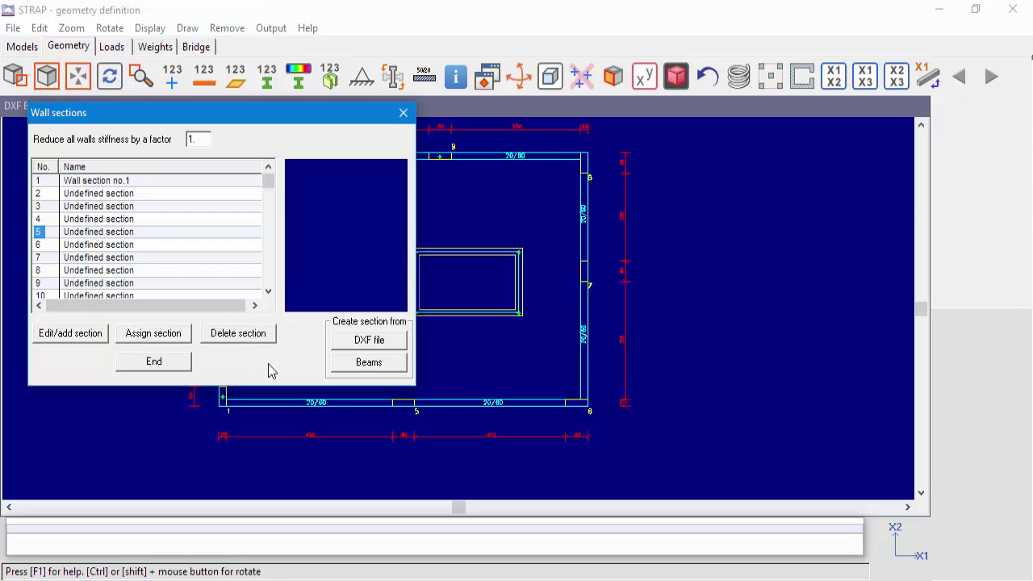
pyautogui.click(371, 367)
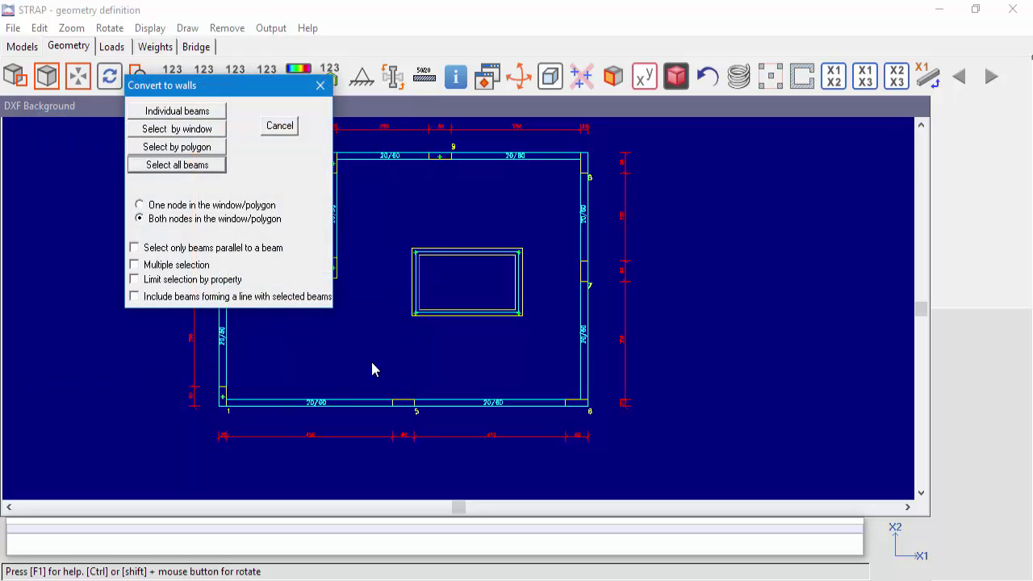
pyautogui.click(183, 132)
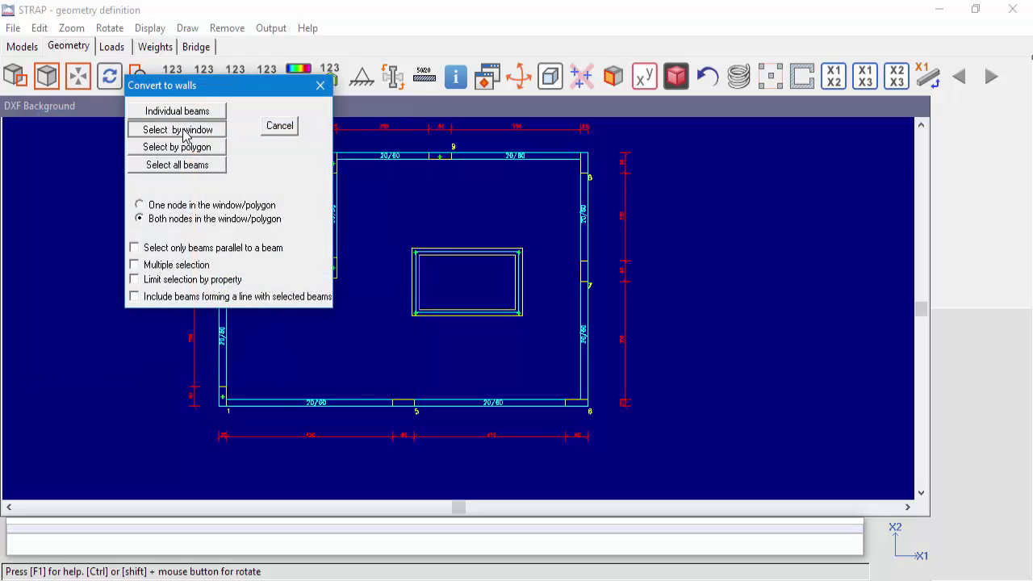
pyautogui.click(403, 234)
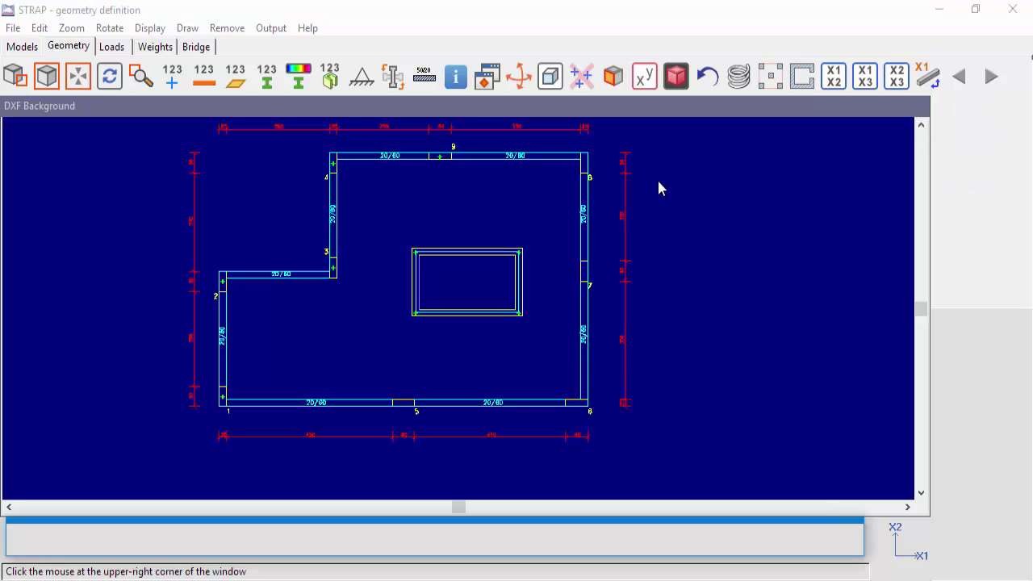
pyautogui.click(539, 337)
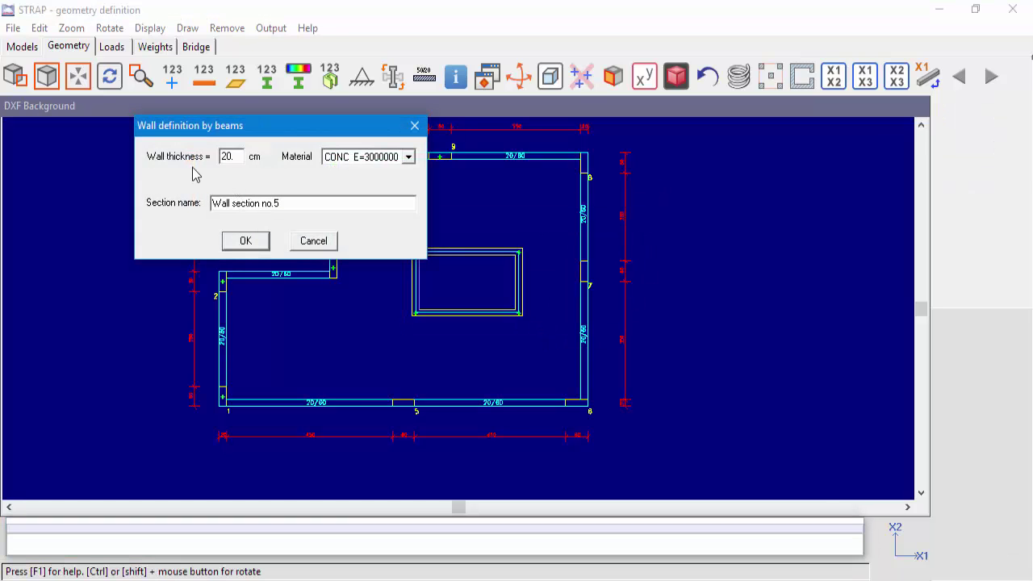
# - Generate the wall section with a 20 cm thickness in CONC material, and close the section editor
pyautogui.click(232, 157)
pyautogui.press('BackSpace')
pyautogui.click(246, 241)
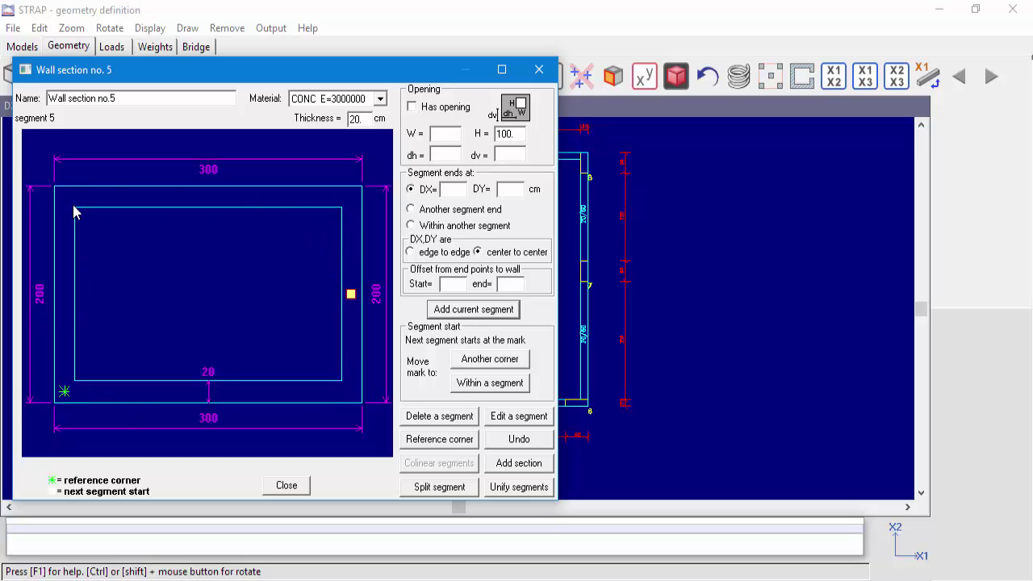
pyautogui.click(287, 488)
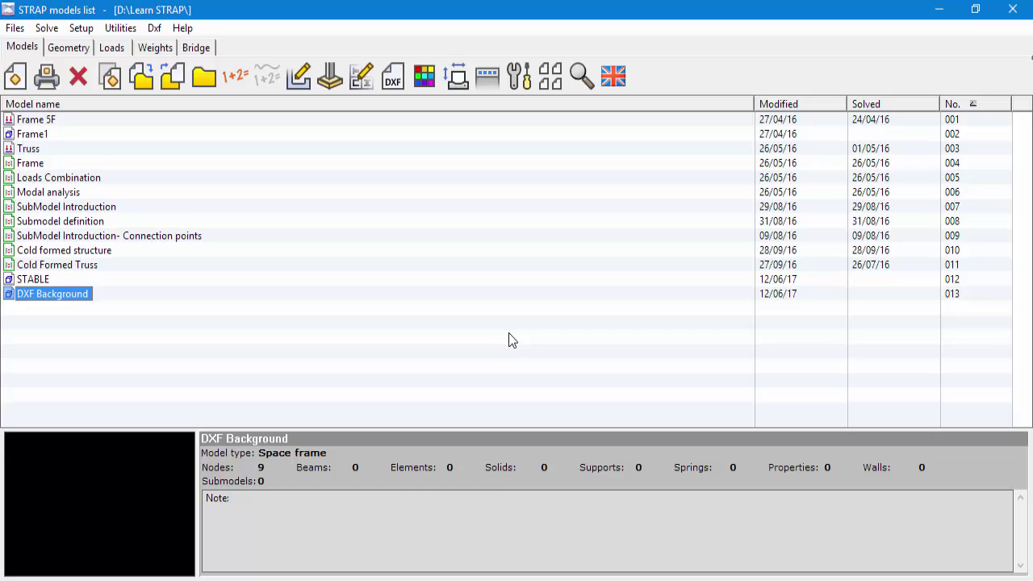
# - Switch to AutoCAD and examine the space truss in OR2.dxf, checking the layer of a bottom chord member in the layer list
pyautogui.hotkey('alt', 'Tab')
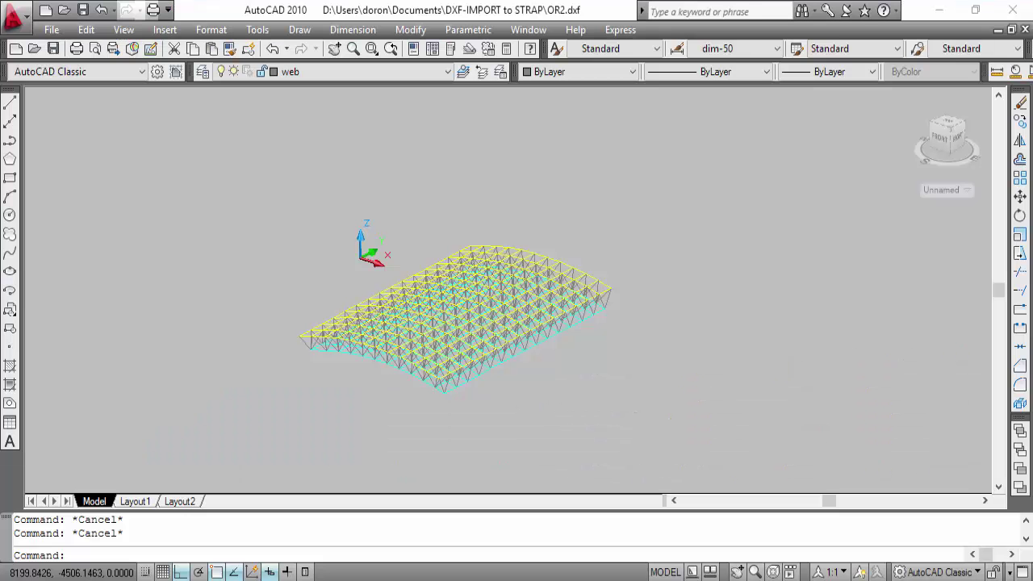
pyautogui.scroll(5, 462, 375)
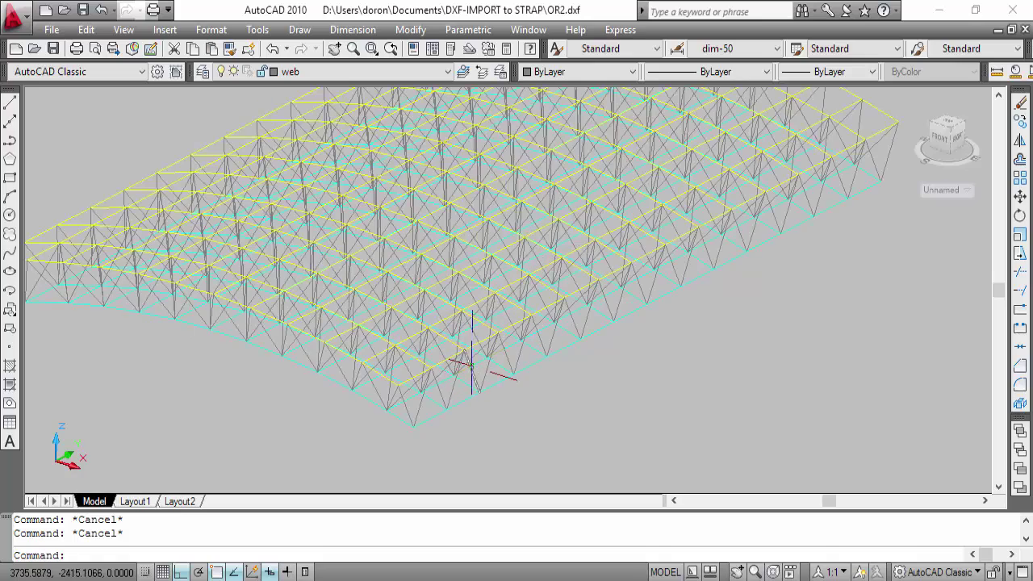
pyautogui.scroll(-1, 472, 351)
pyautogui.scroll(1, 526, 349)
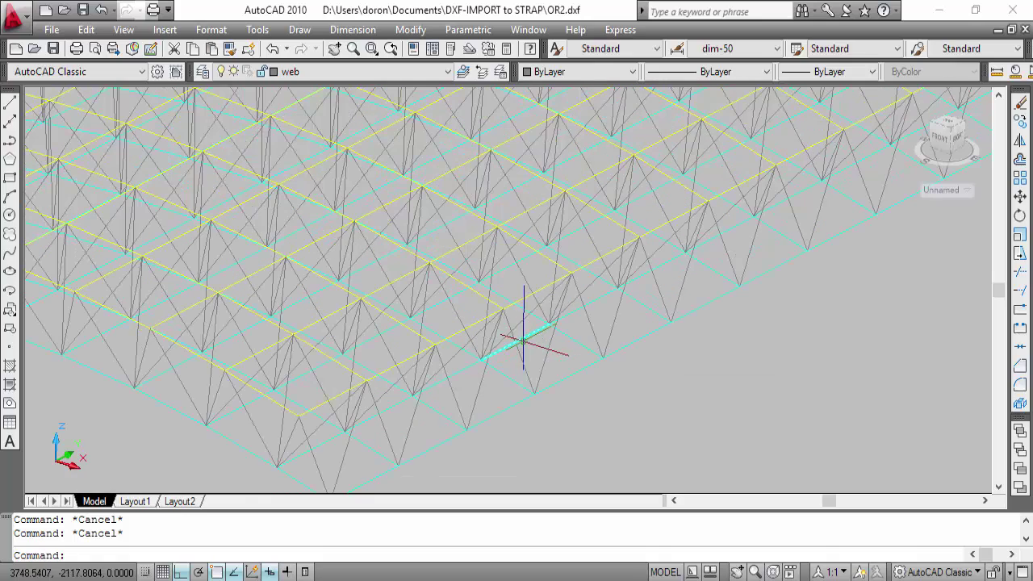
pyautogui.scroll(1, 588, 296)
pyautogui.moveTo(619, 348); pyautogui.dragTo(530, 291, button='middle')
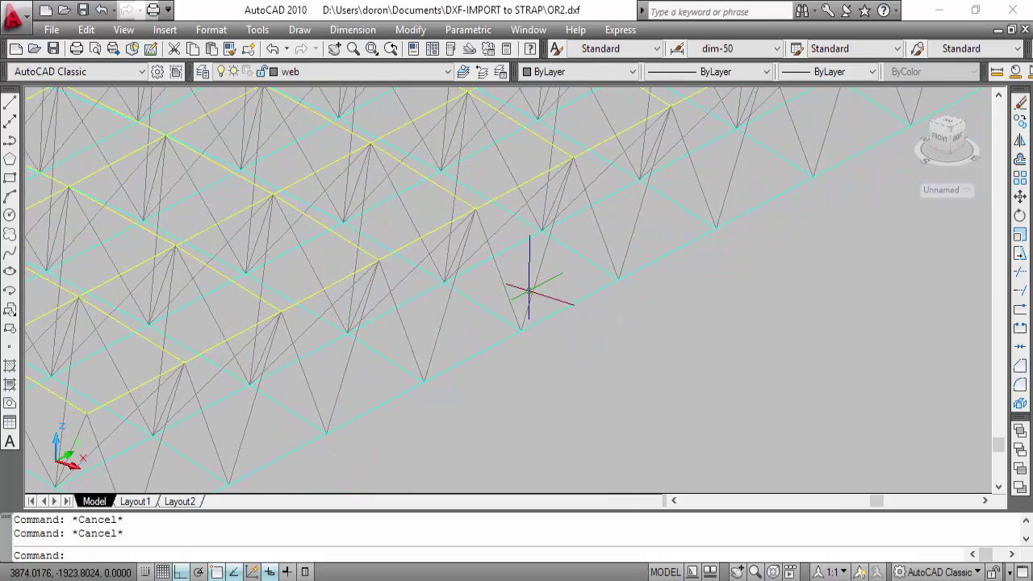
pyautogui.click(569, 306)
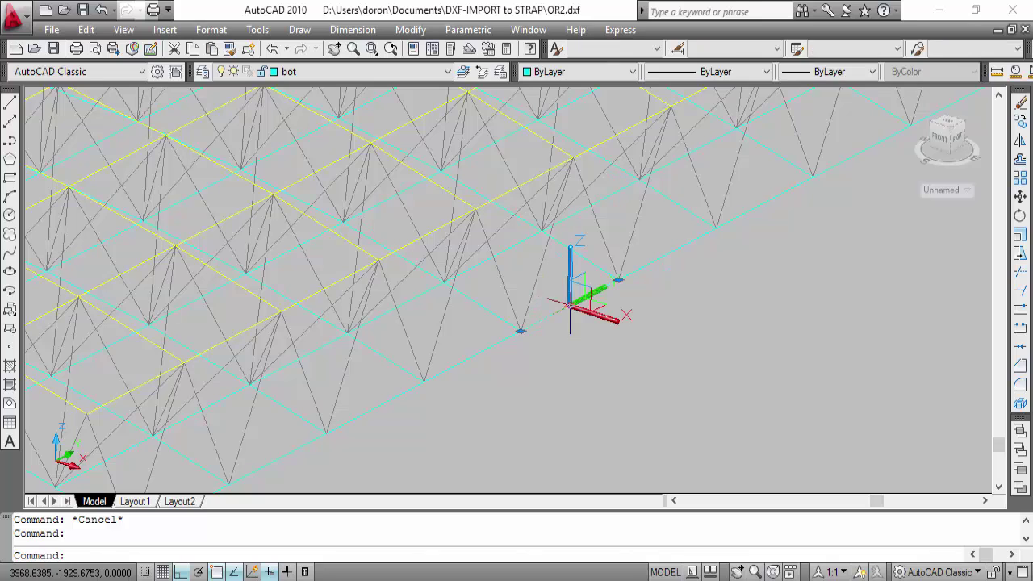
pyautogui.click(293, 74)
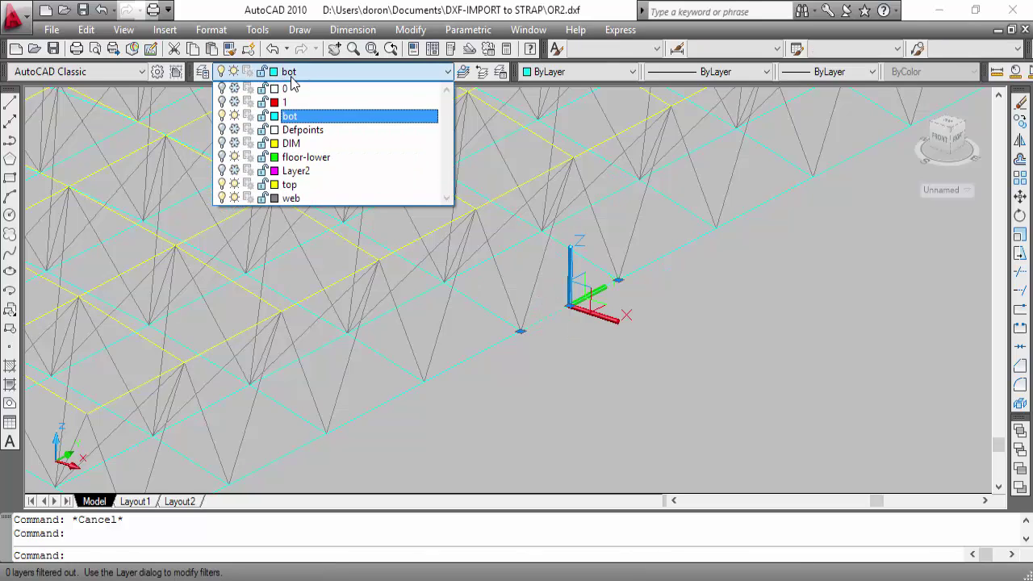
# - Check which layers a top chord member and a web diagonal of the truss belong to
pyautogui.press('Escape')
pyautogui.press('Escape')
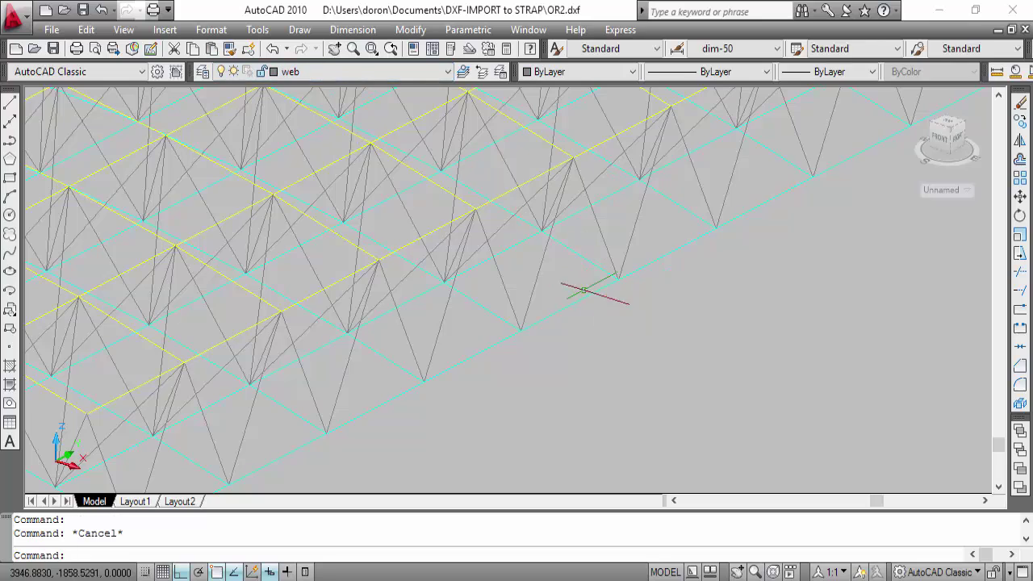
pyautogui.click(602, 143)
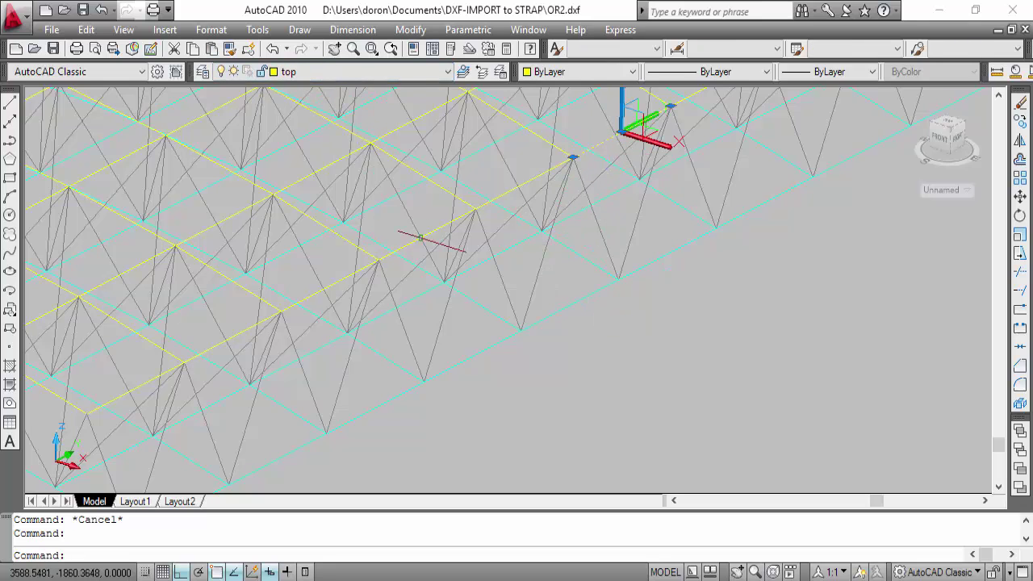
pyautogui.press('Escape')
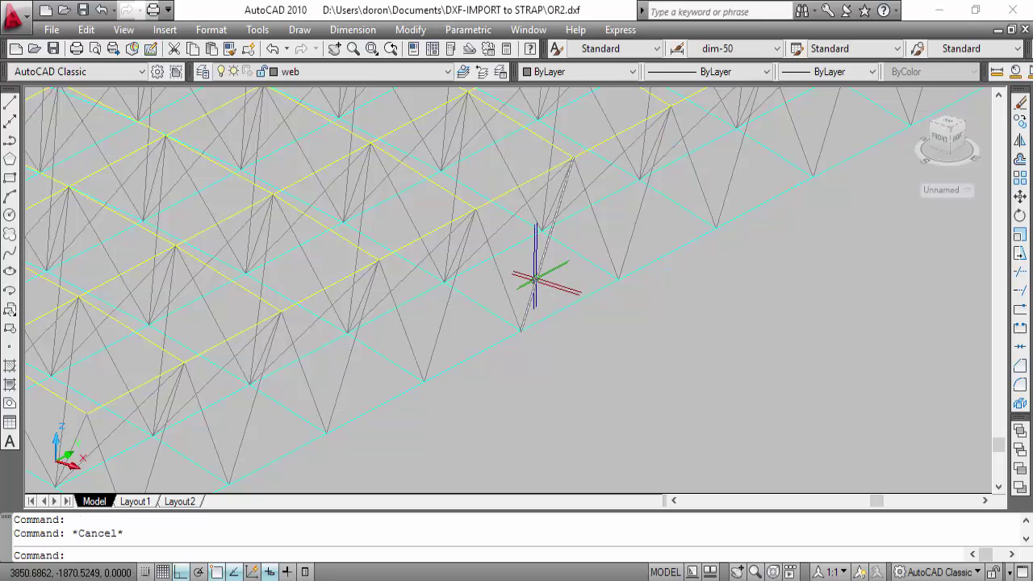
pyautogui.click(534, 278)
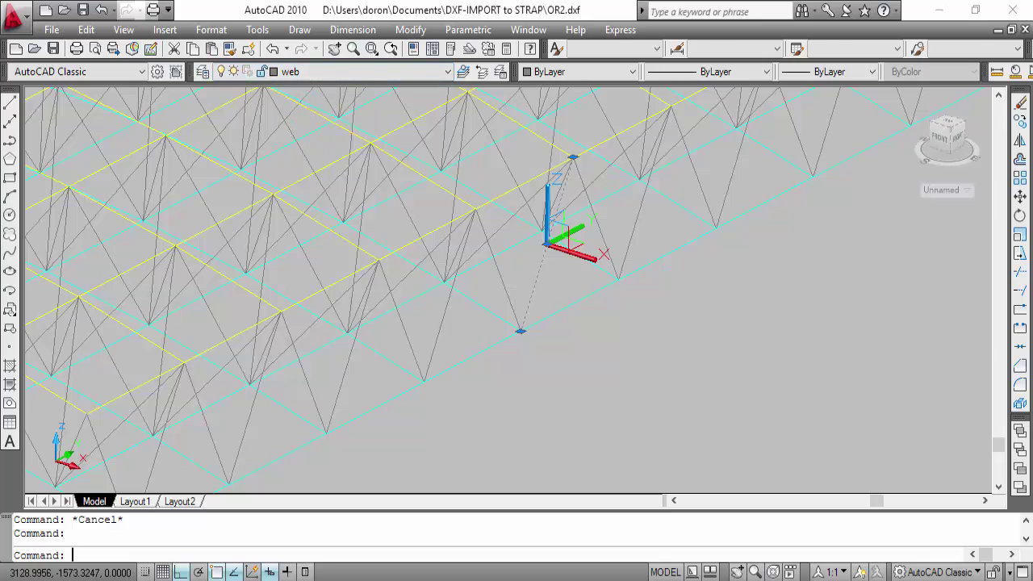
pyautogui.press('Escape')
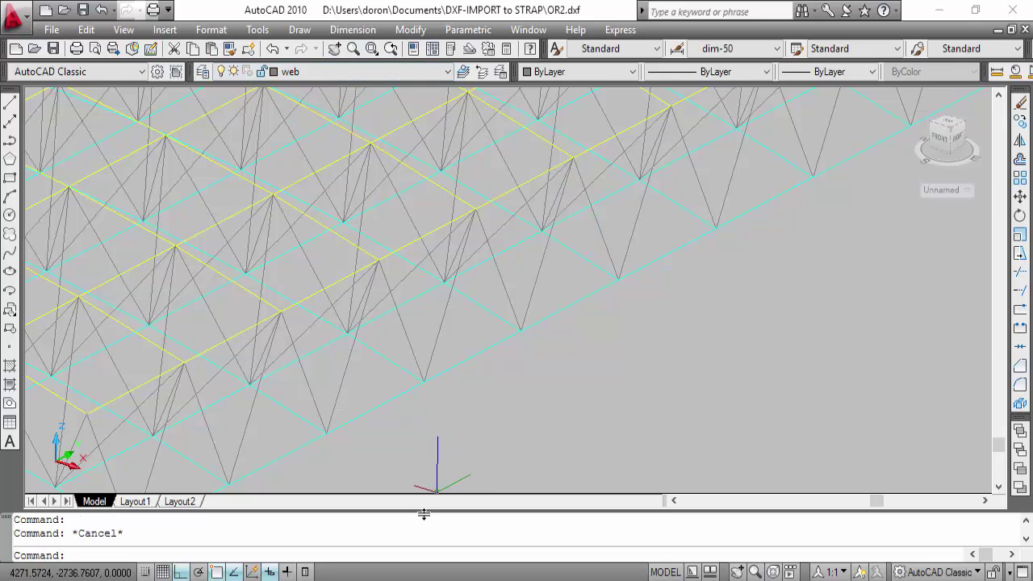
# - Switch to STRAP and create a new model from a DXF file, titled Space Truss, using OR2.dxf
pyautogui.hotkey('alt', 'Tab')
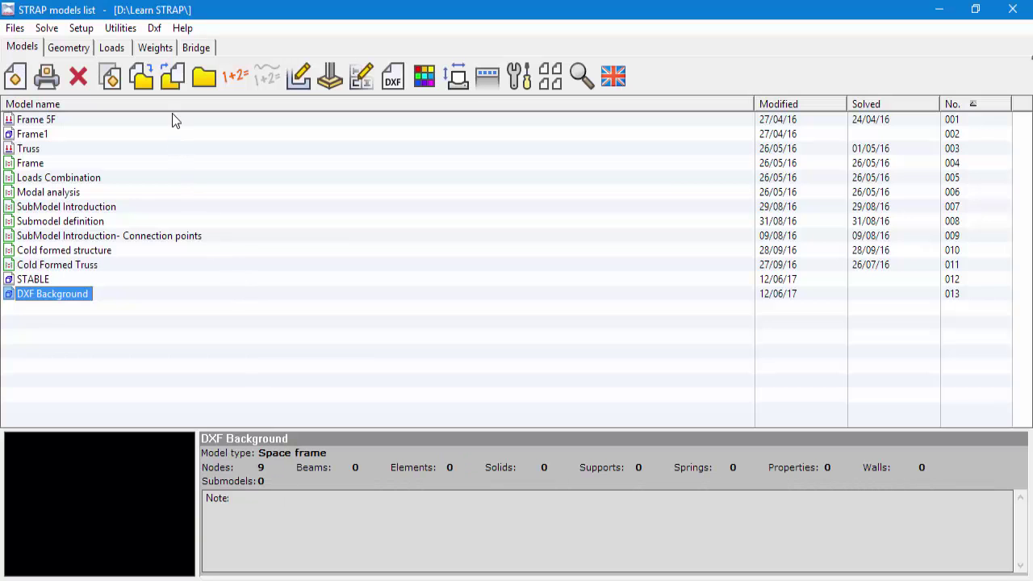
pyautogui.click(154, 29)
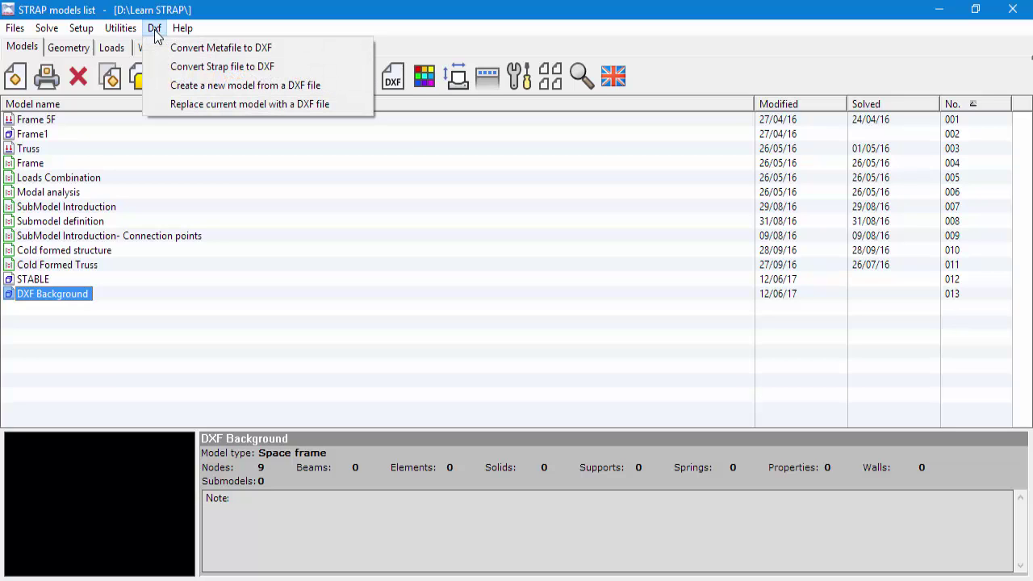
pyautogui.click(166, 85)
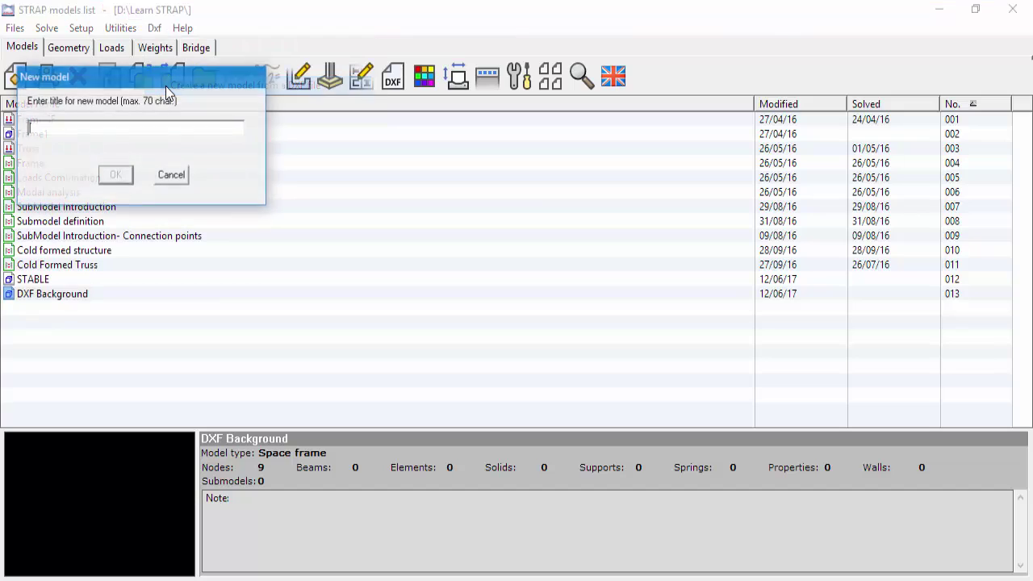
pyautogui.write('Space ')
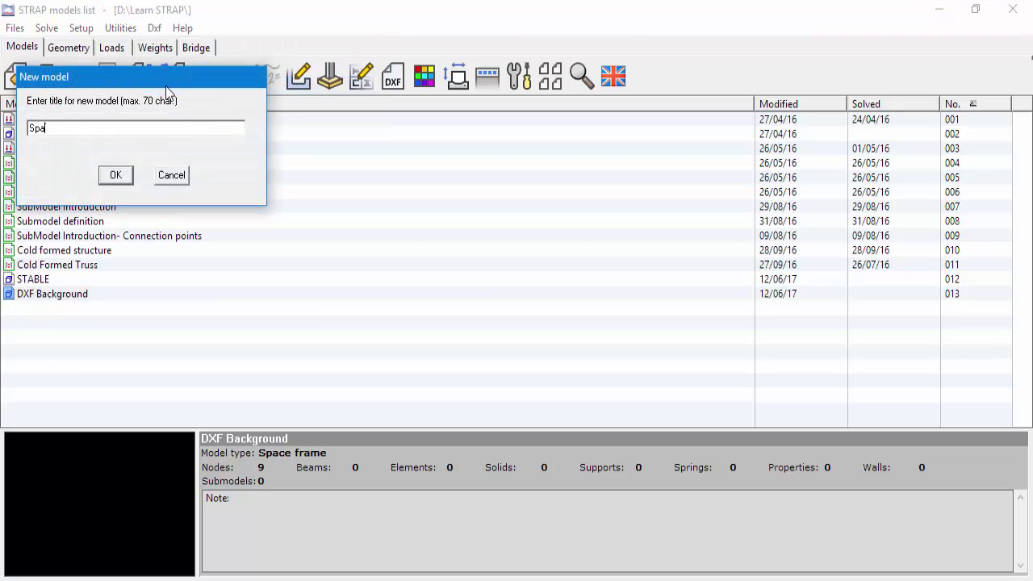
pyautogui.write('Truss')
pyautogui.click(116, 175)
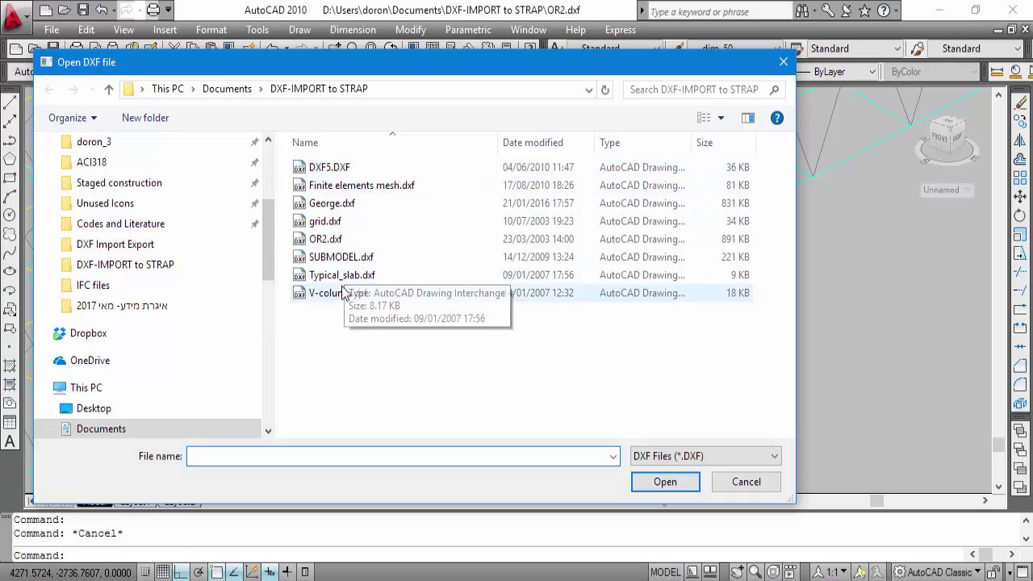
pyautogui.click(333, 241)
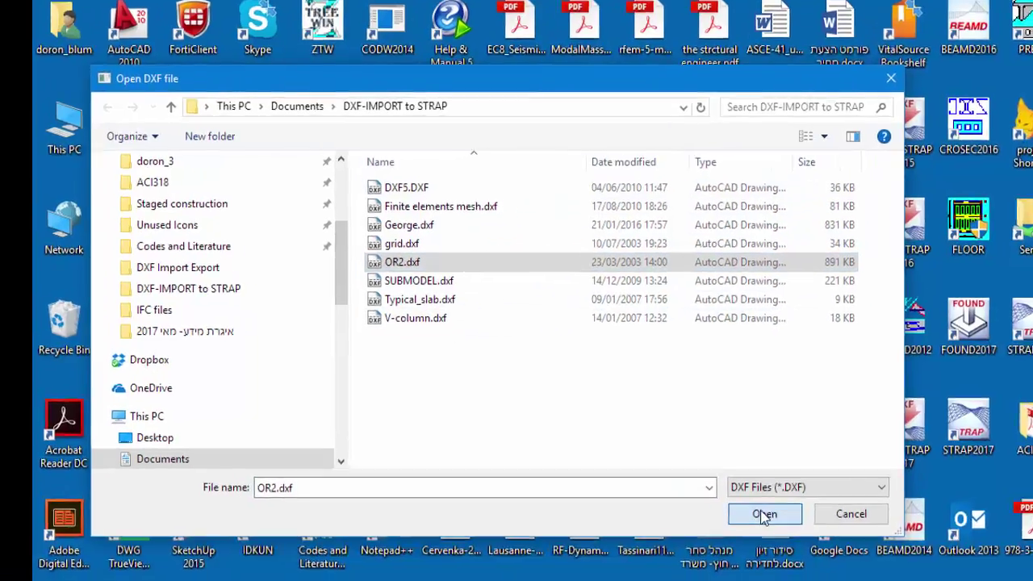
pyautogui.click(665, 482)
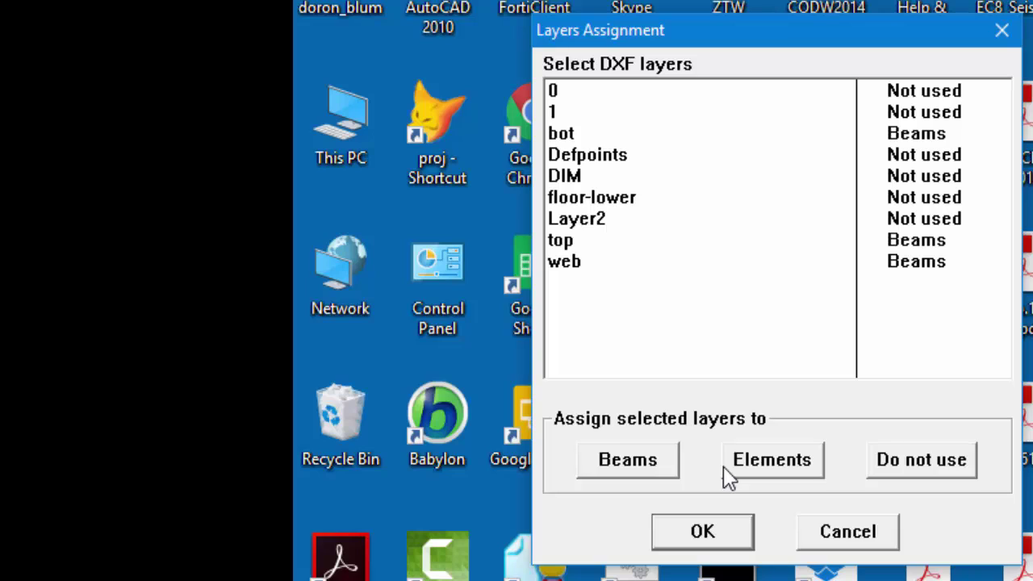
# - Assign the DXF layers bot, top and web to beams and accept the layer assignment
pyautogui.click(574, 136)
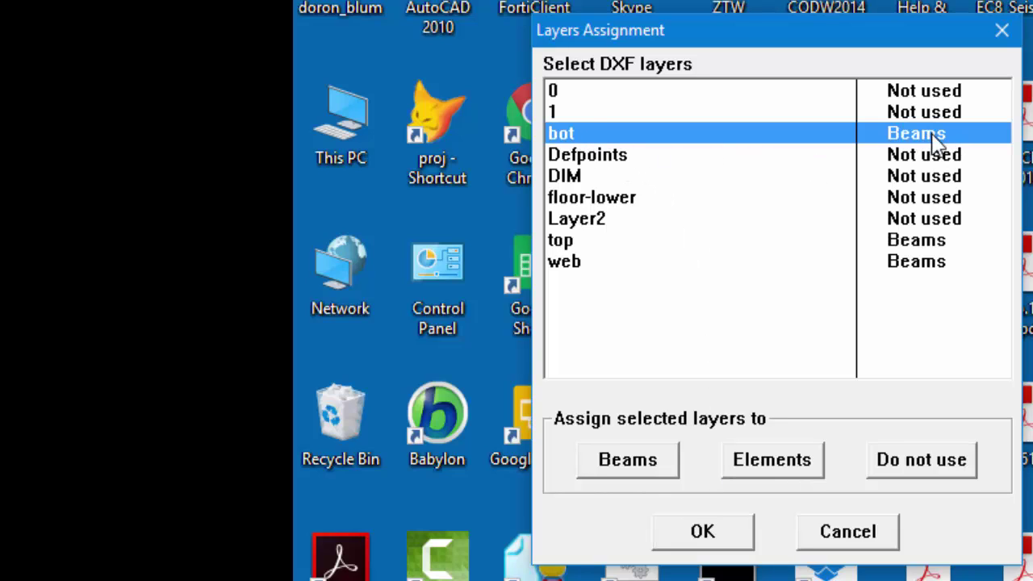
pyautogui.click(597, 245)
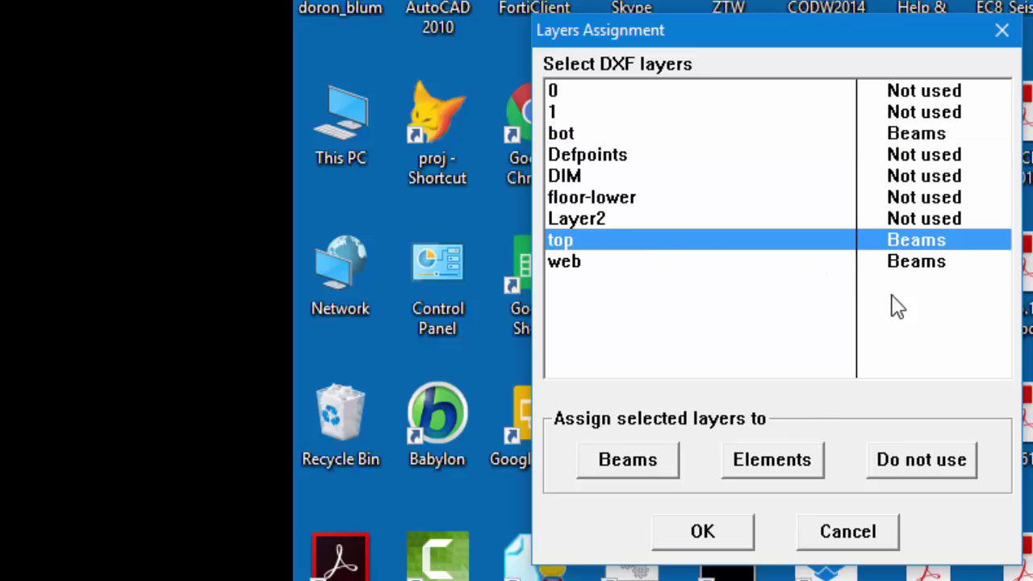
pyautogui.click(638, 462)
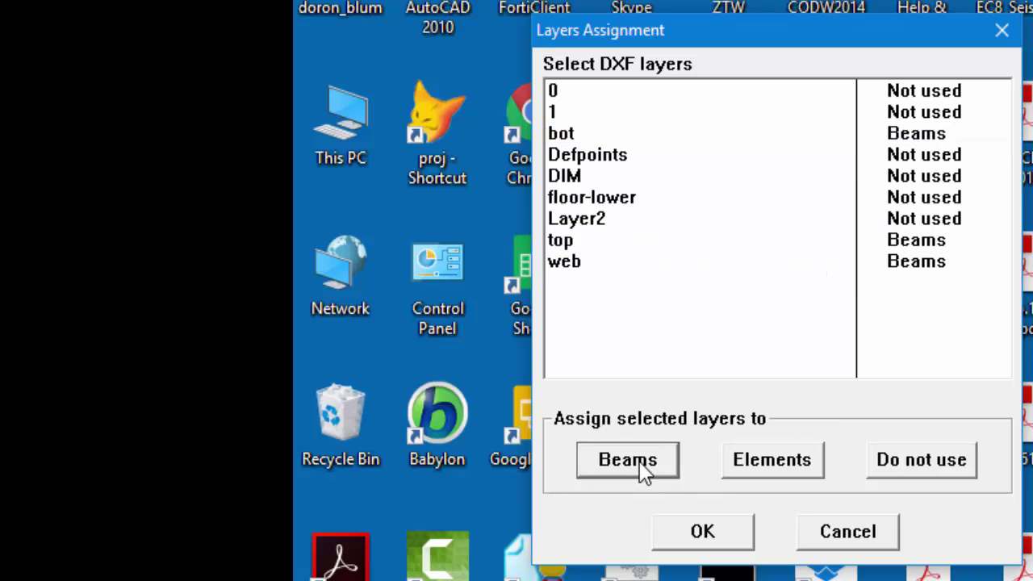
pyautogui.click(580, 266)
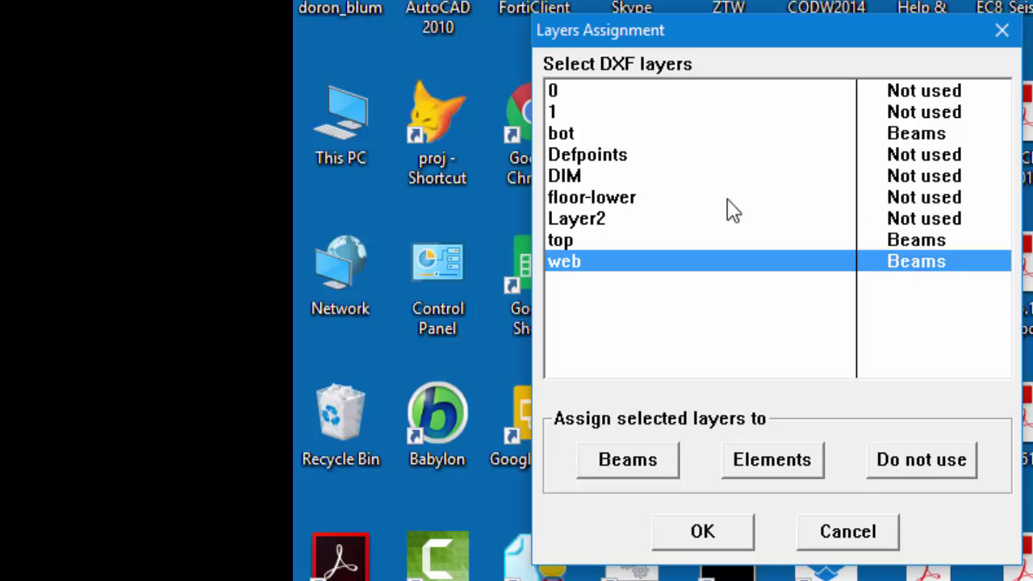
pyautogui.click(724, 544)
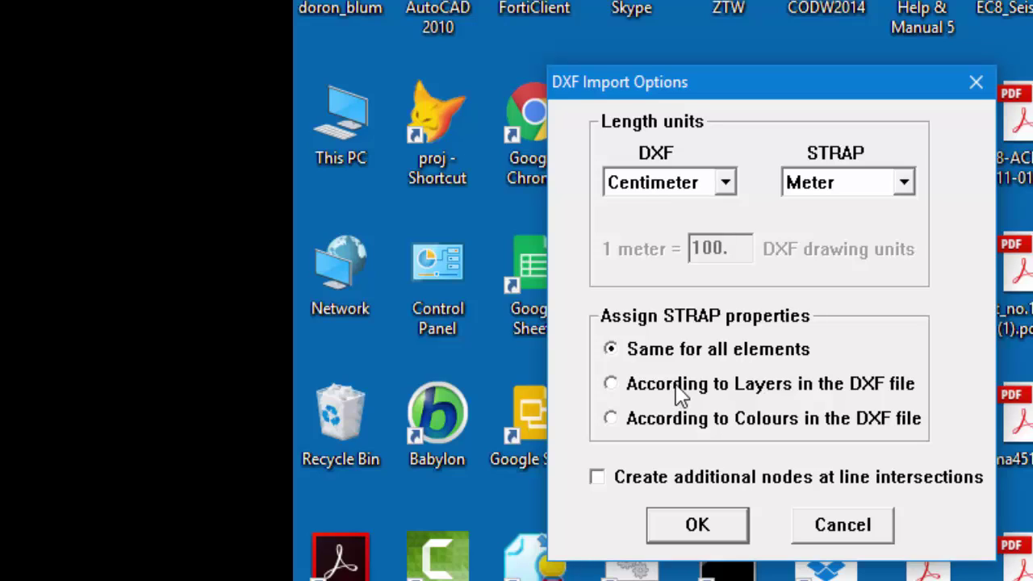
# - Import the truss with properties assigned according to DXF colours, keeping the default property numbers, and show it in isometric view
pyautogui.click(642, 428)
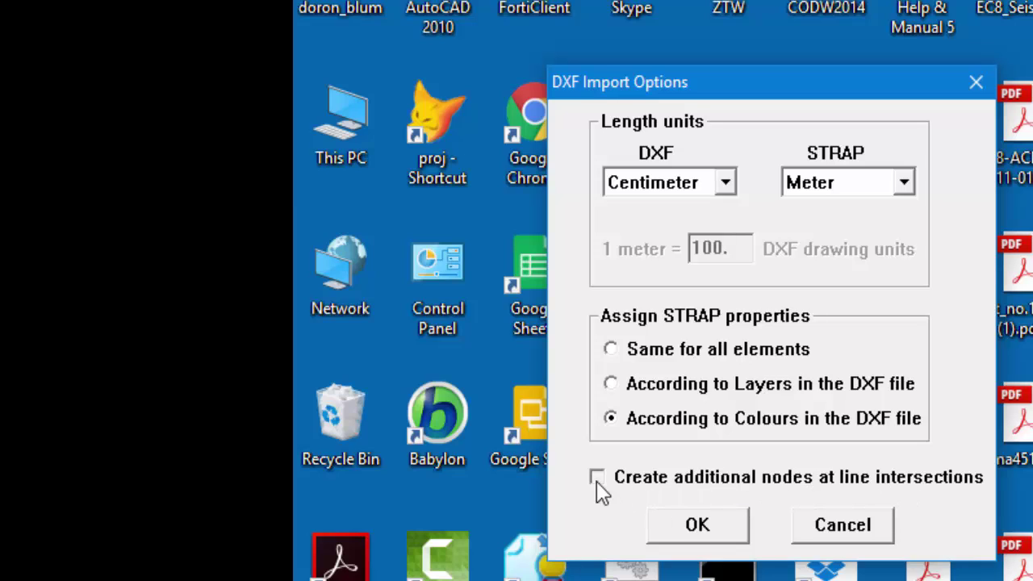
pyautogui.click(724, 524)
pyautogui.click(699, 526)
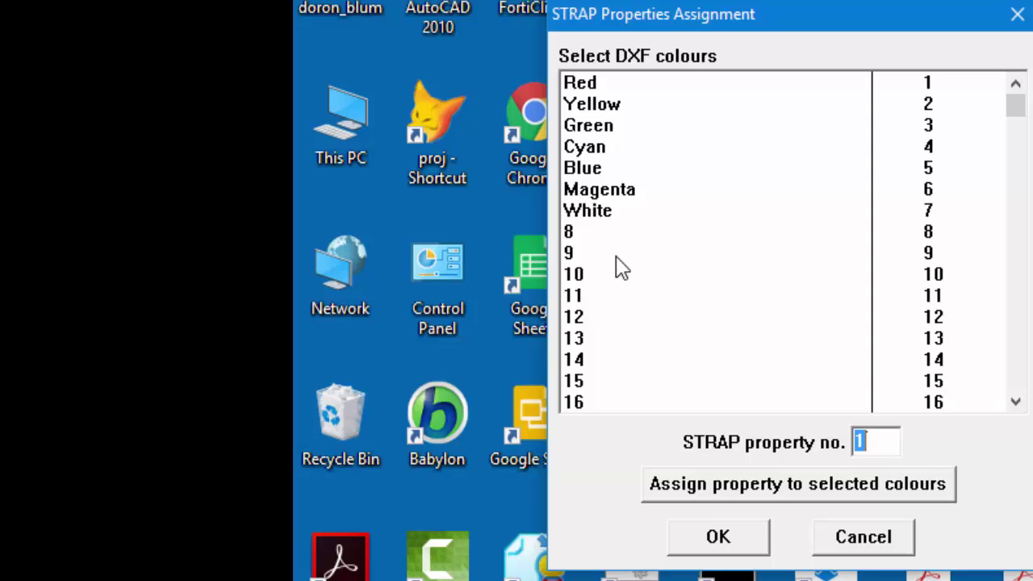
pyautogui.click(735, 539)
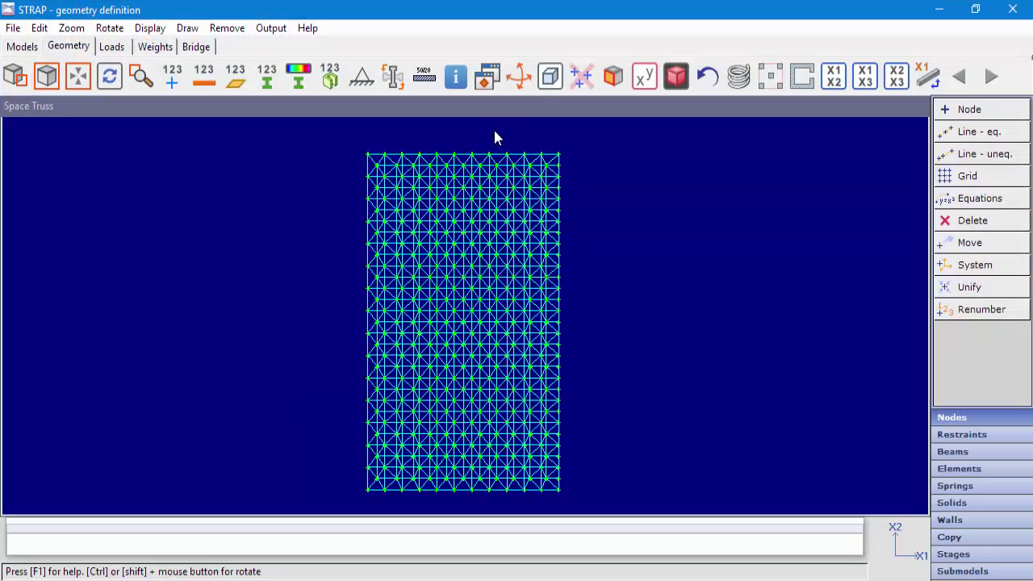
pyautogui.click(549, 78)
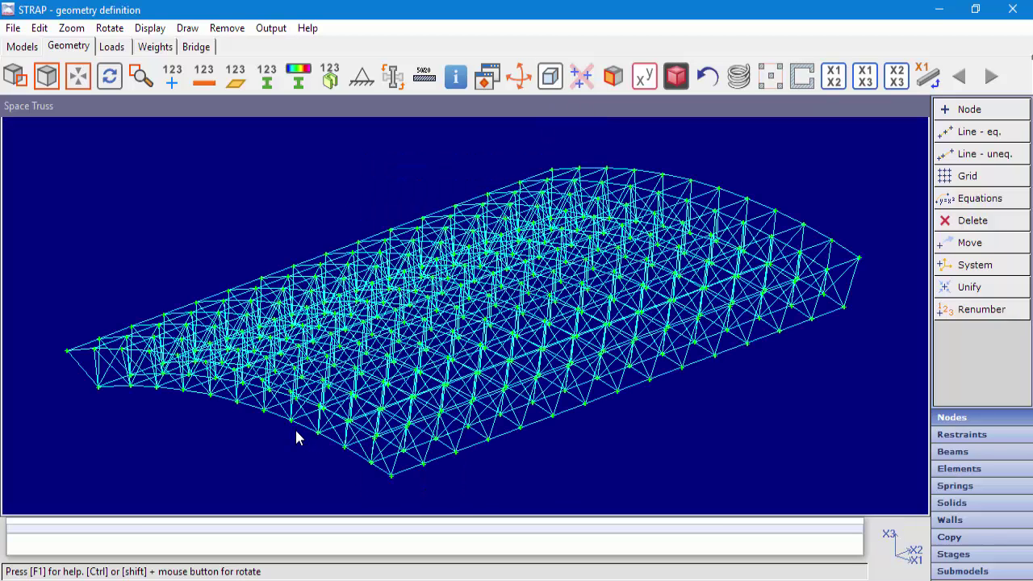
# - Return to the models list and switch to AutoCAD to examine the mesh lines in Finite elements mesh.dxf
pyautogui.click(298, 78)
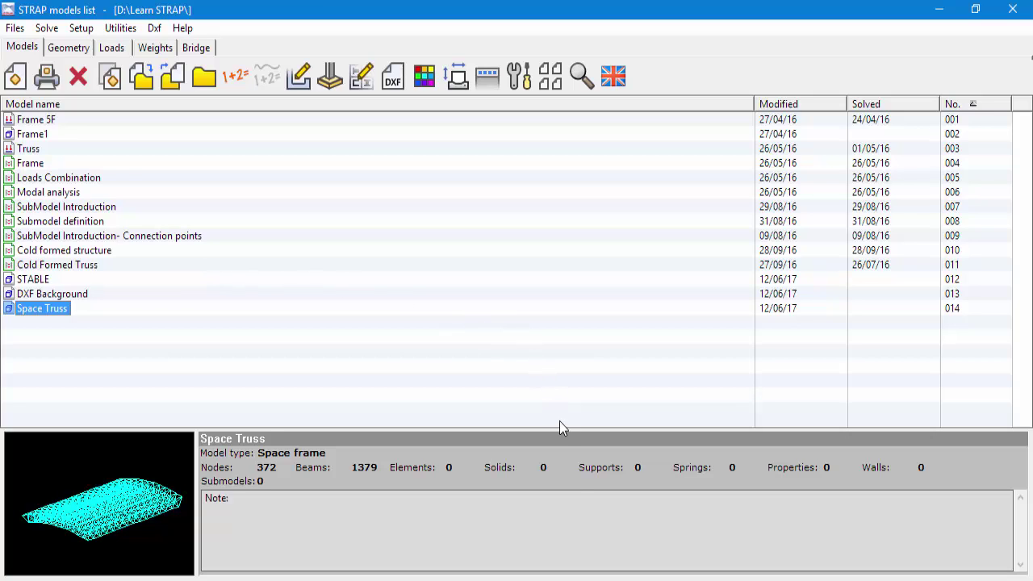
pyautogui.hotkey('alt', 'Tab')
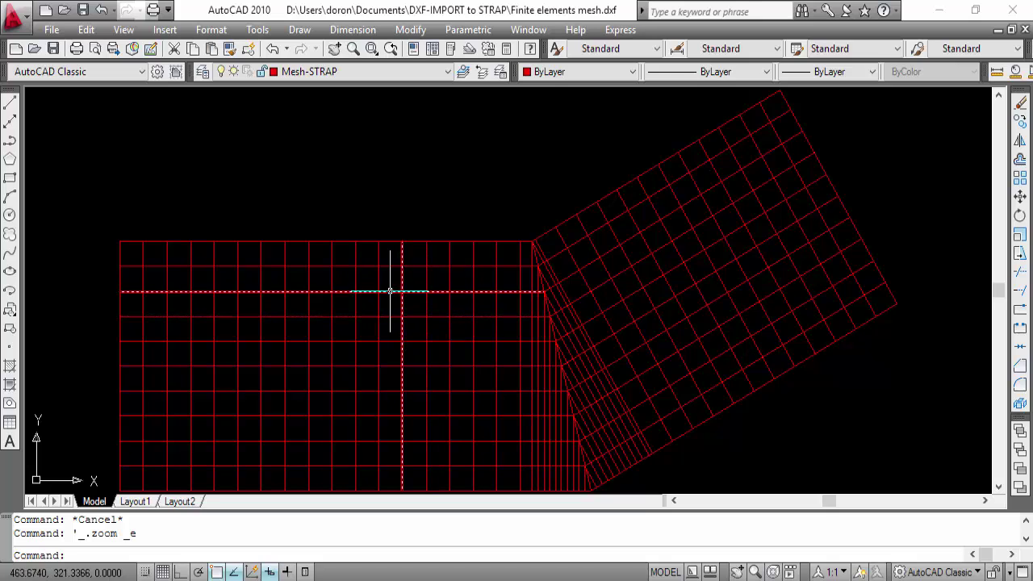
pyautogui.click(390, 292)
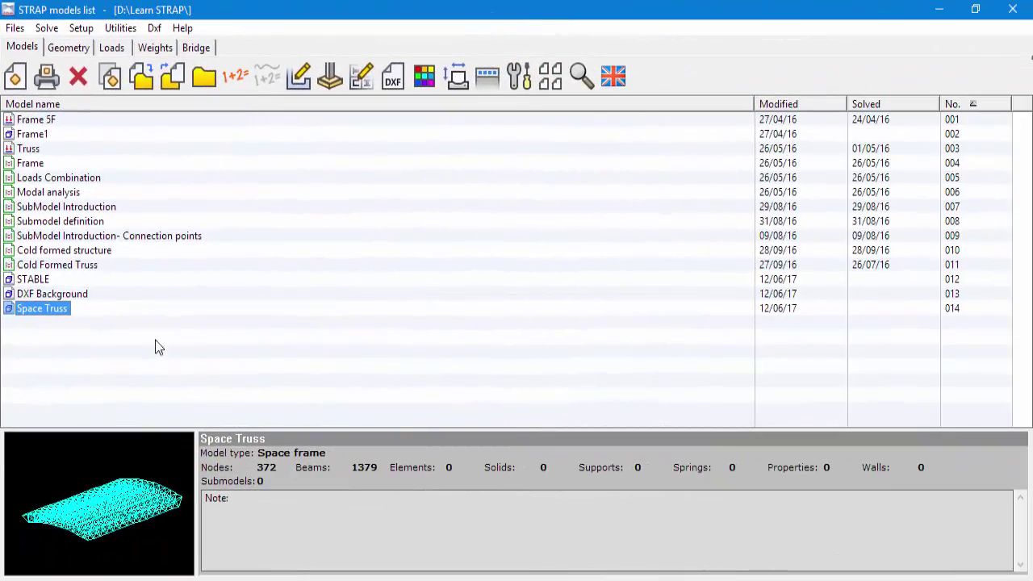
# - In STRAP, create a new model from a DXF file, titled Mesh, using Finite elements mesh.dxf
pyautogui.click(154, 29)
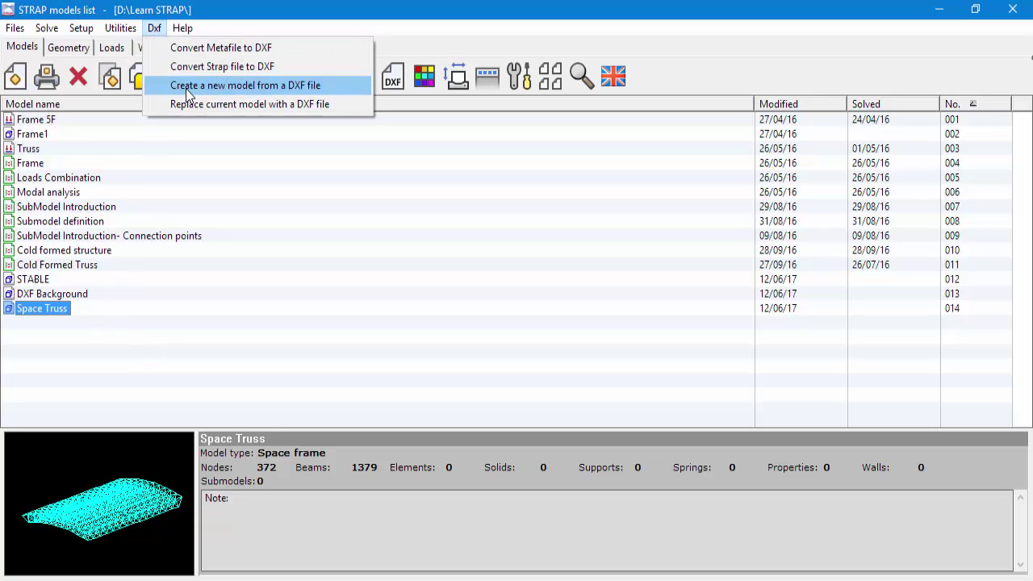
pyautogui.click(200, 85)
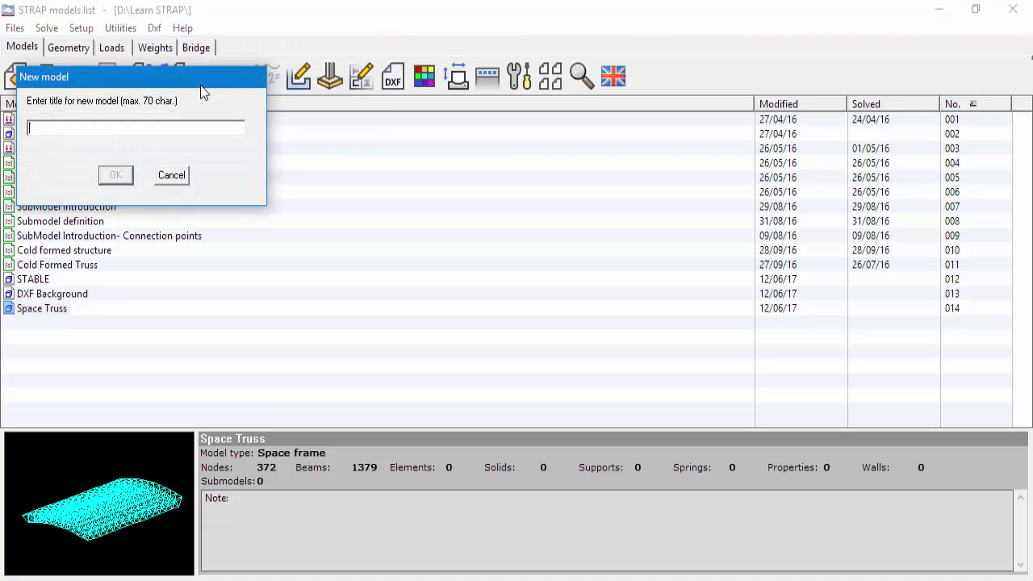
pyautogui.write('Mesh')
pyautogui.click(126, 174)
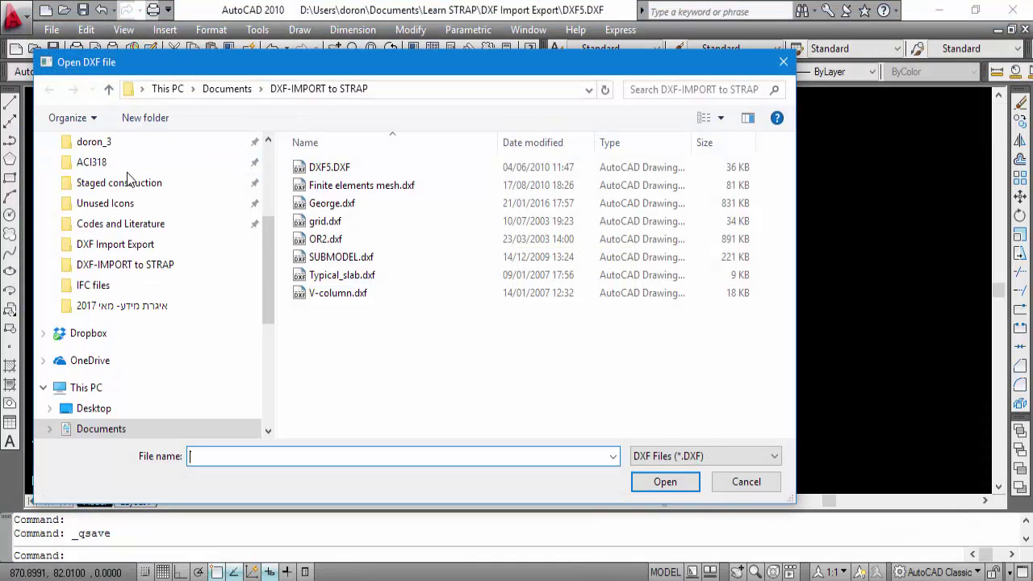
pyautogui.click(349, 187)
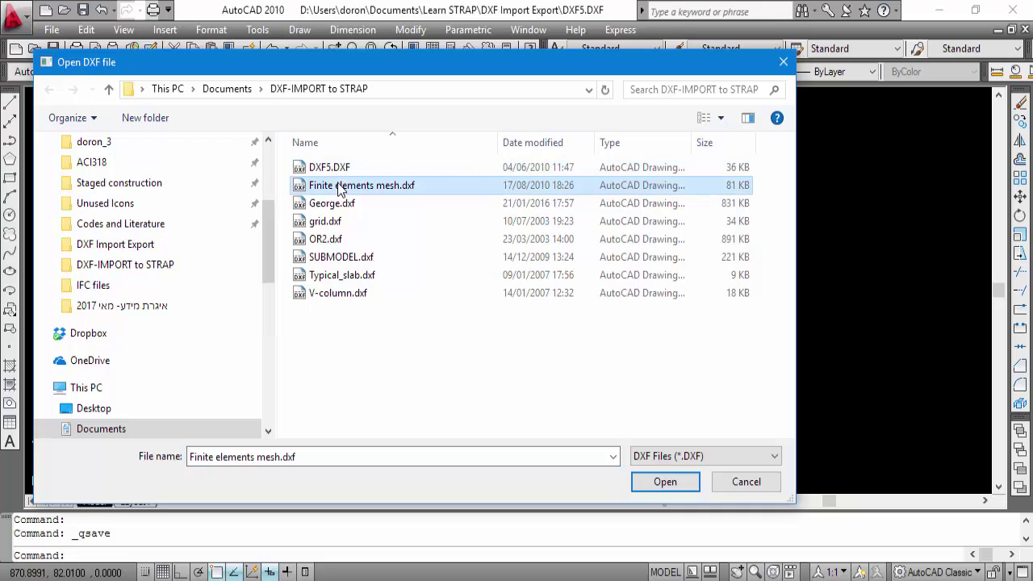
pyautogui.click(646, 482)
pyautogui.click(646, 482)
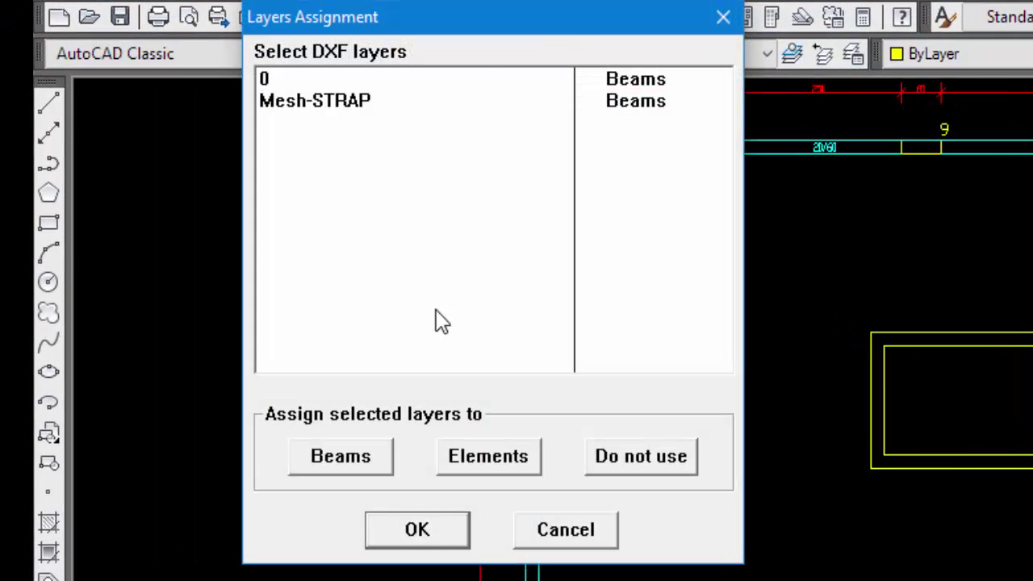
# - Set layer 0 to not used, assign layer Mesh-STRAP to elements, and accept the layer assignment
pyautogui.click(281, 78)
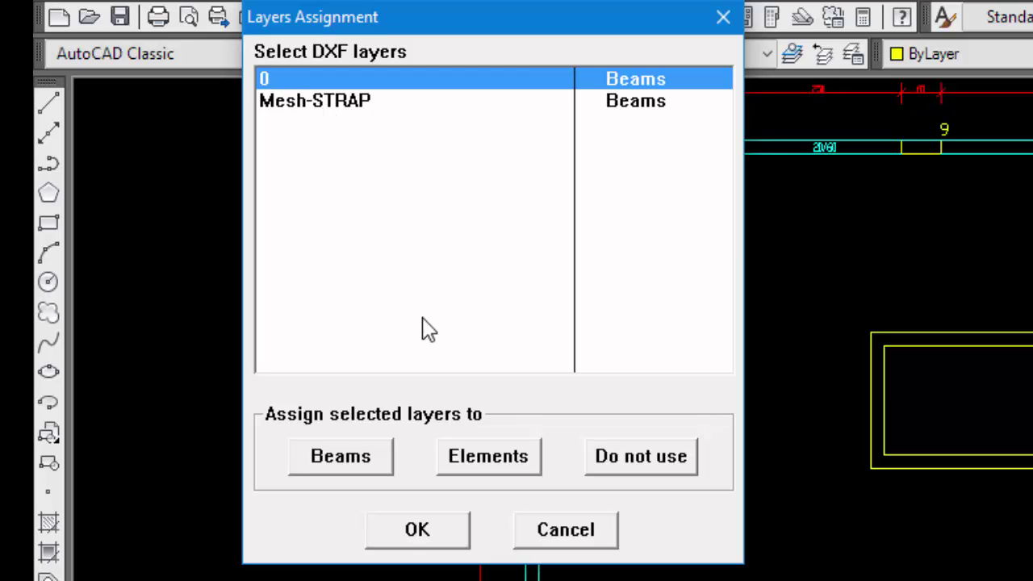
pyautogui.click(638, 473)
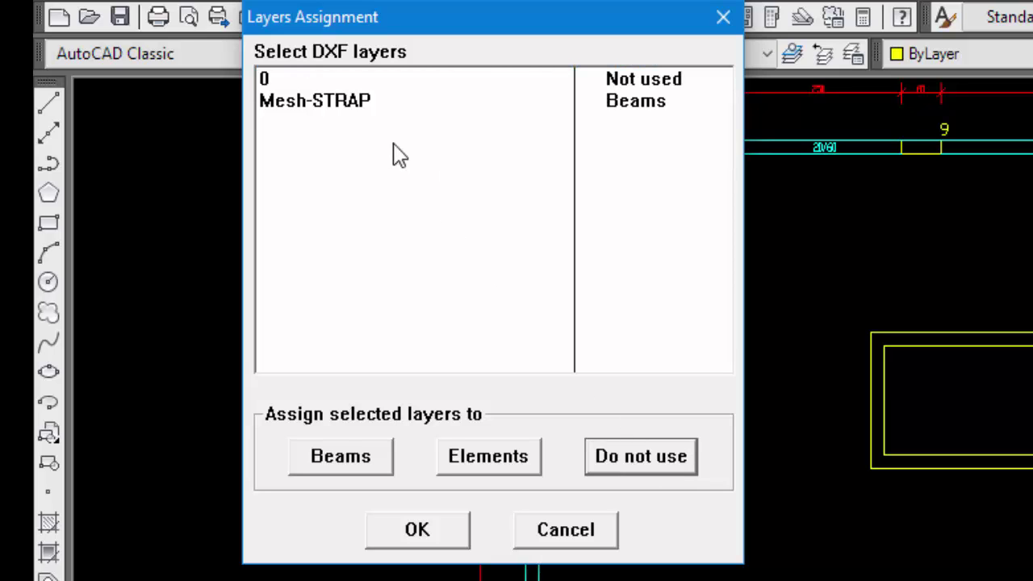
pyautogui.click(336, 109)
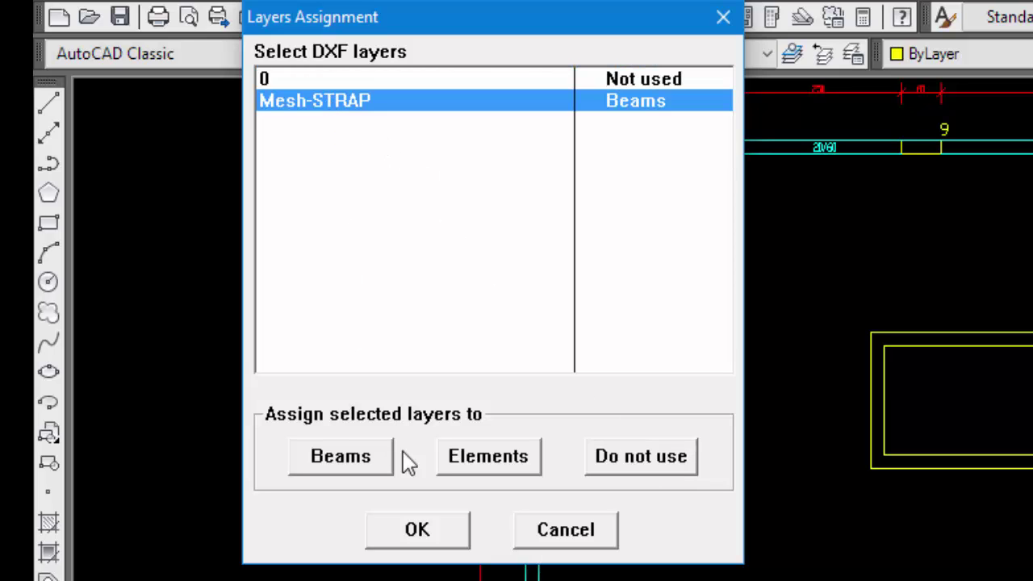
pyautogui.click(494, 467)
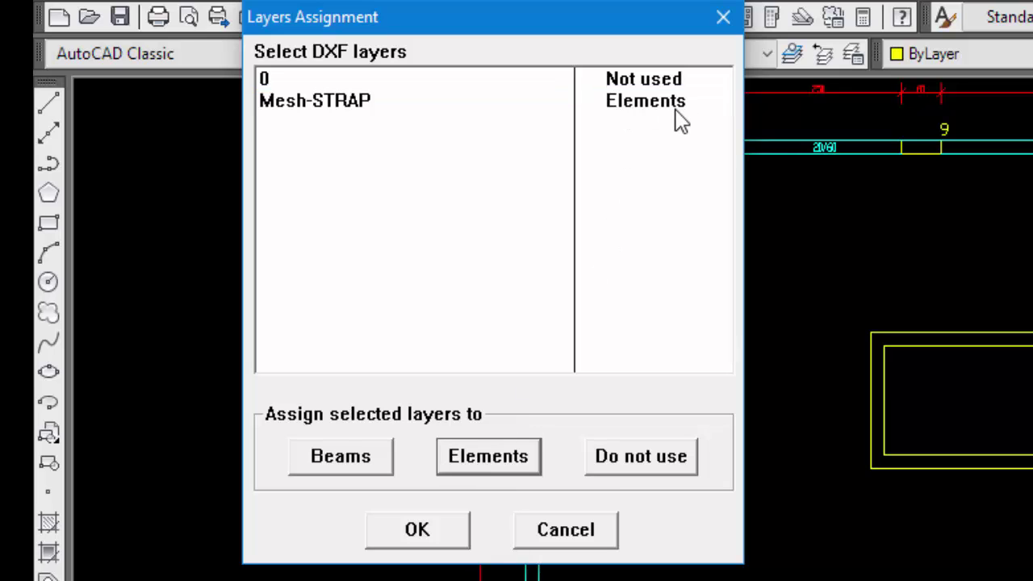
pyautogui.click(433, 540)
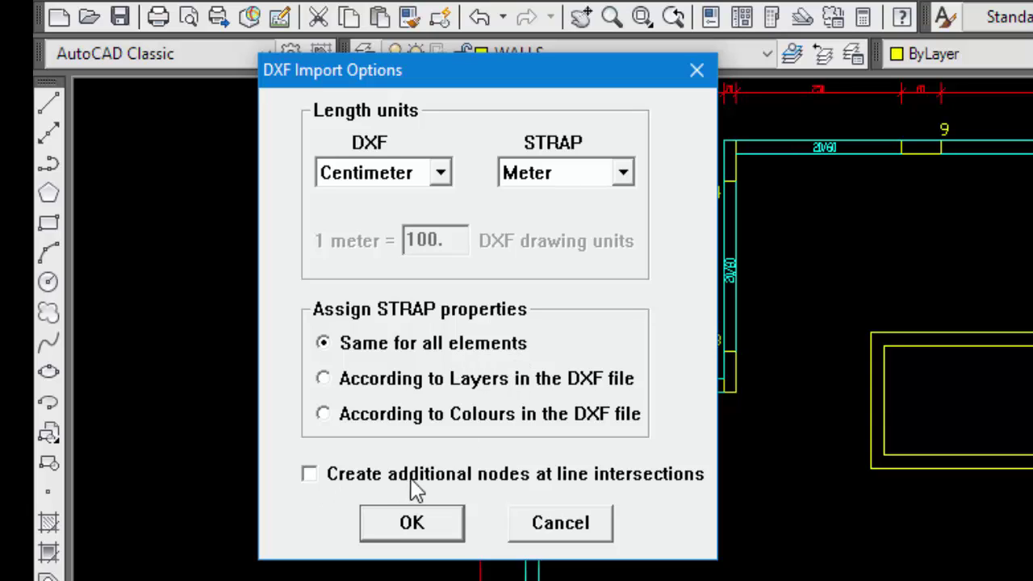
# - Import the mesh in metres from centimetre DXF units, with the same property for all elements and additional nodes at line intersections
pyautogui.click(309, 475)
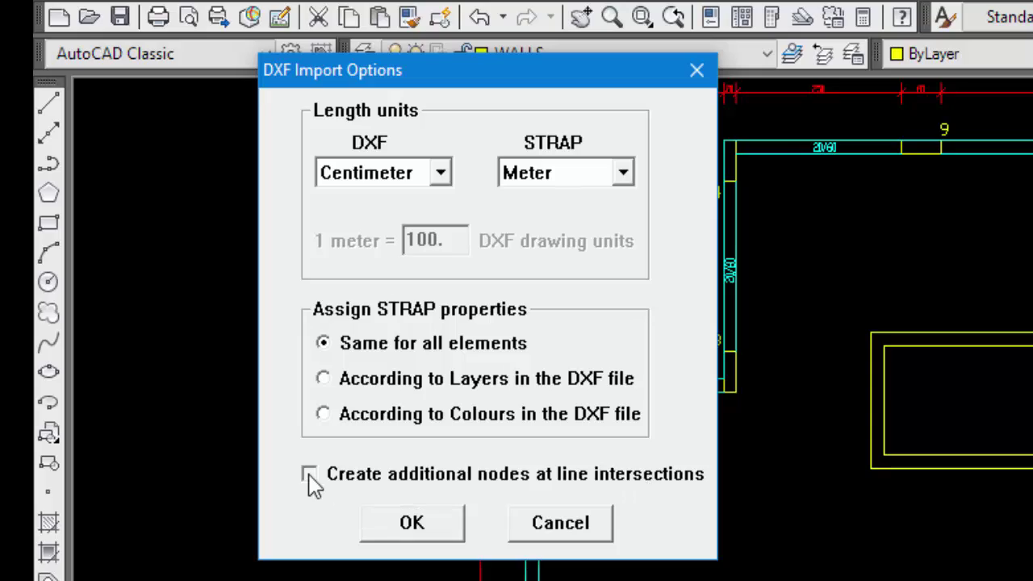
pyautogui.click(418, 533)
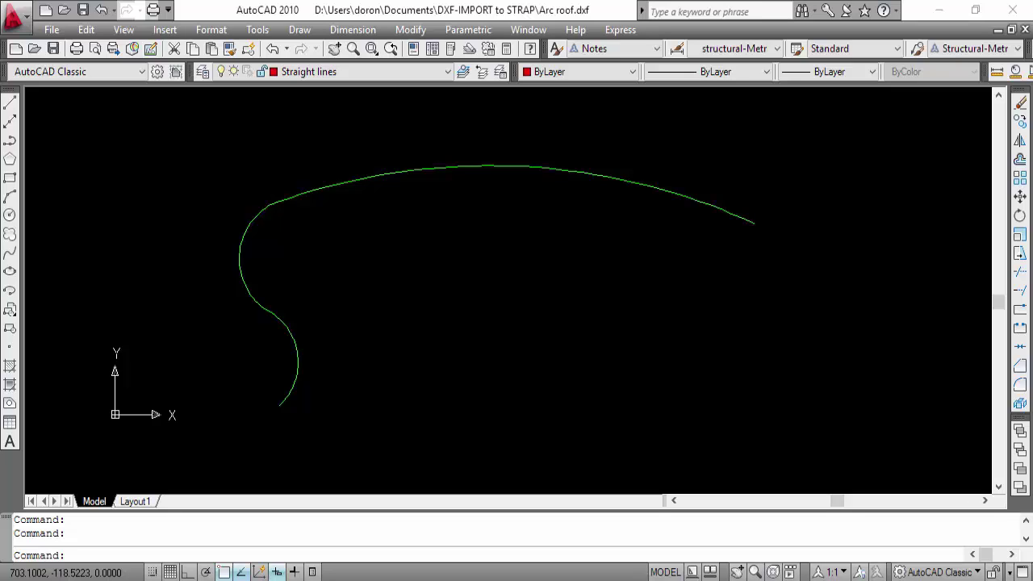
pyautogui.click(431, 226)
pyautogui.click(431, 226)
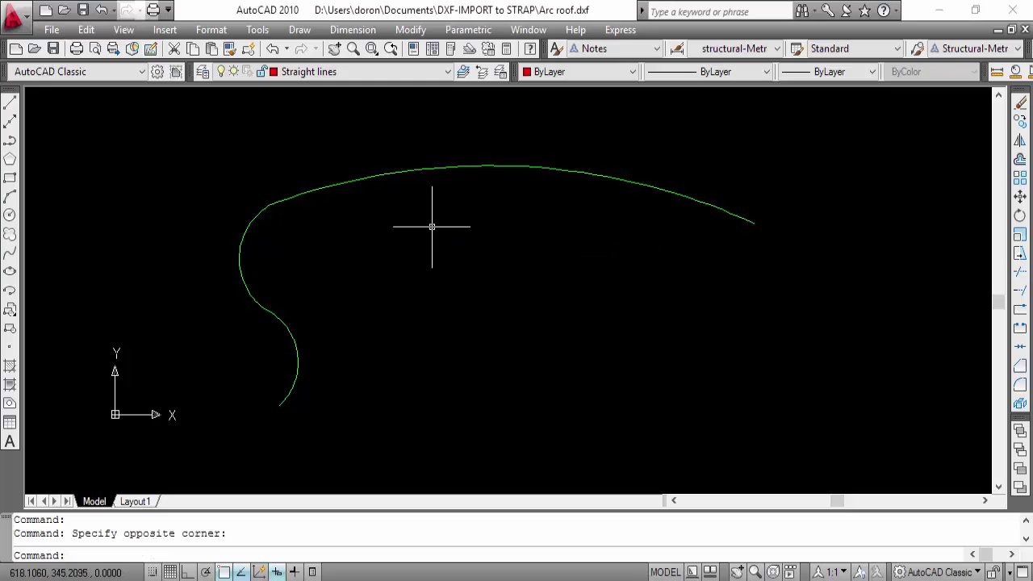
pyautogui.moveTo(436, 167)
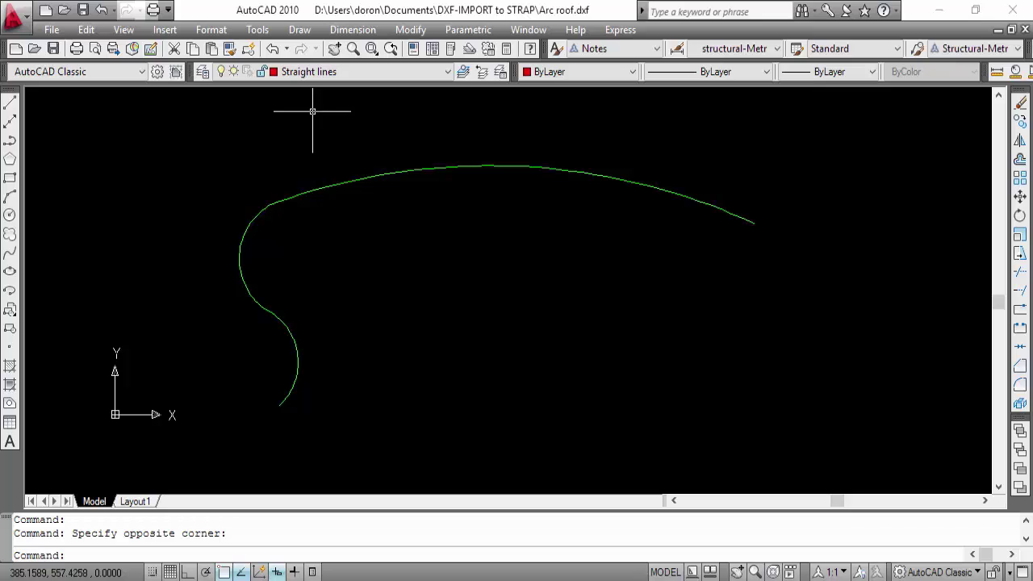
# - In AutoCAD, set the point style to the X marker, sized 5 in absolute units
pyautogui.click(215, 30)
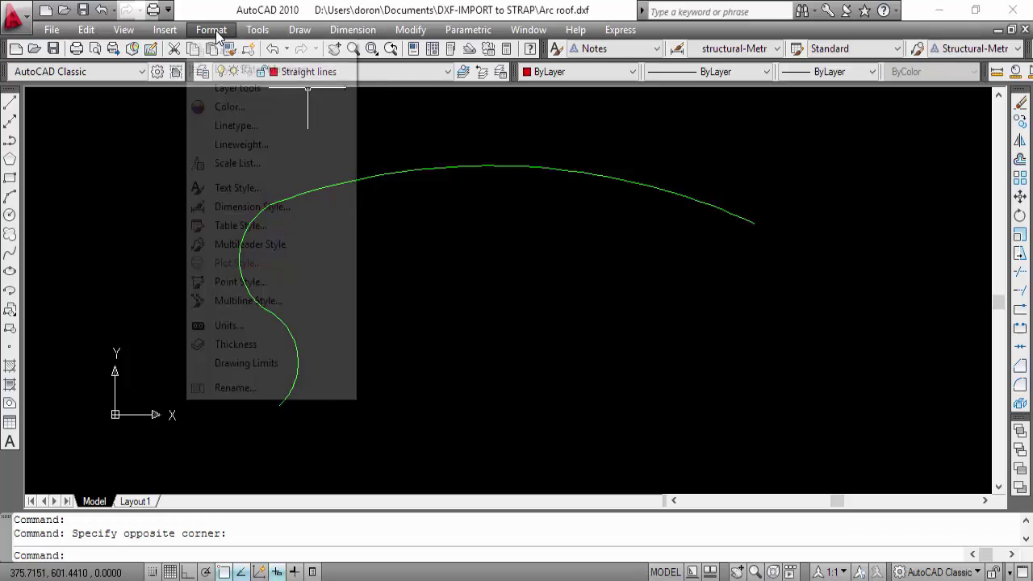
pyautogui.click(234, 281)
pyautogui.moveTo(684, 275); pyautogui.dragTo(417, 234)
pyautogui.click(515, 266)
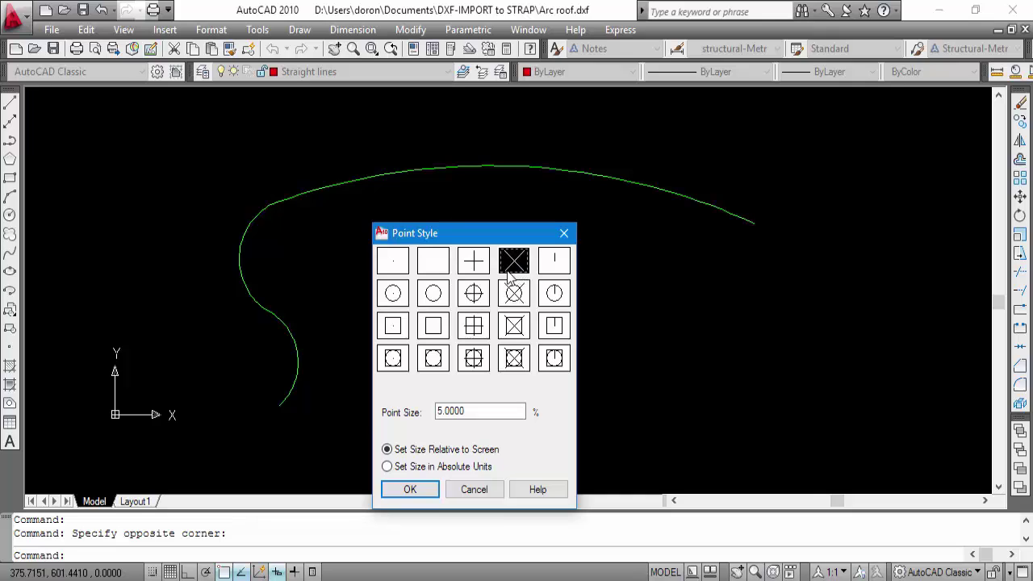
pyautogui.click(396, 468)
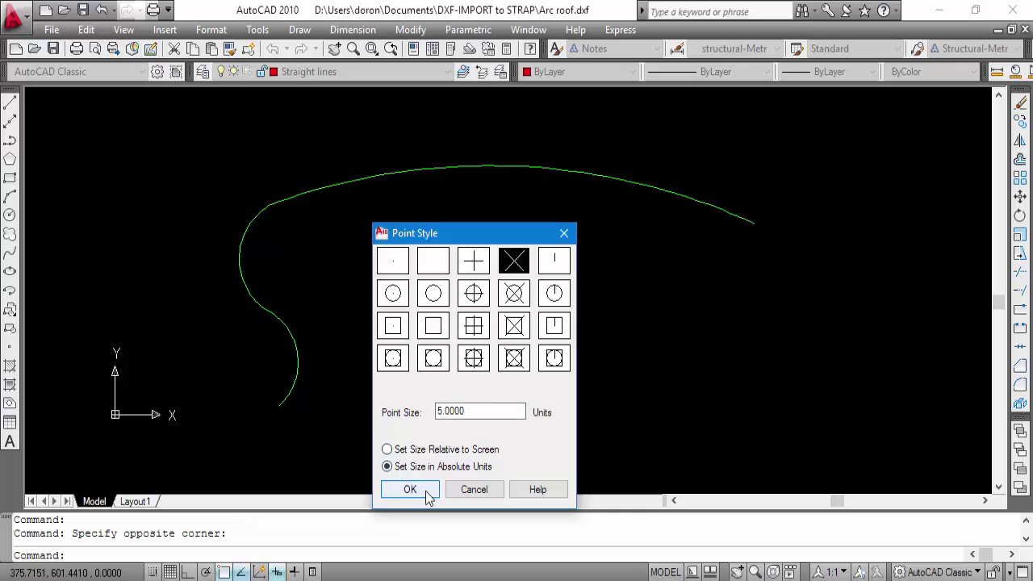
pyautogui.click(425, 490)
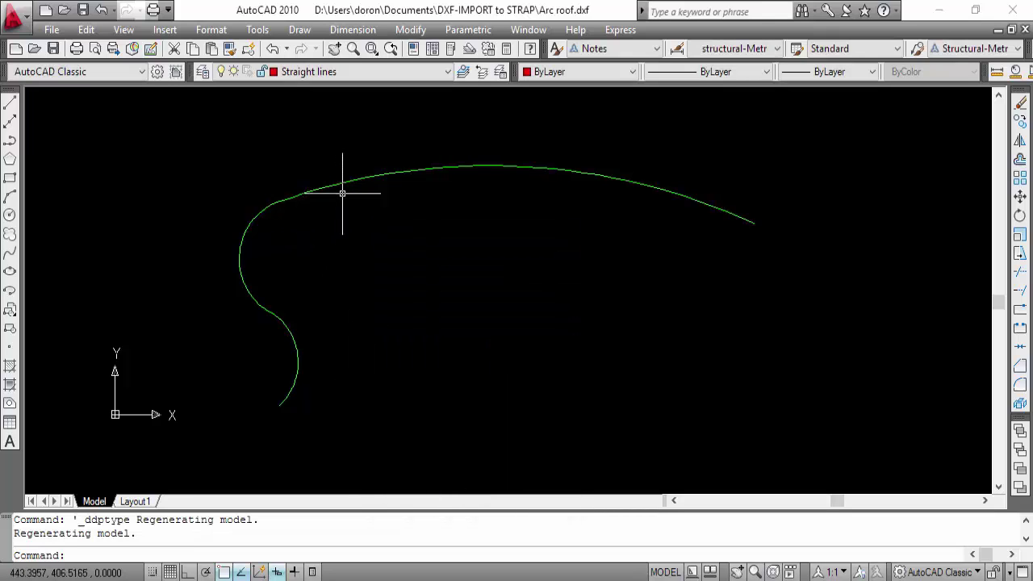
# - Divide the long upper roof arc into 50 segments with point markers
pyautogui.click(301, 30)
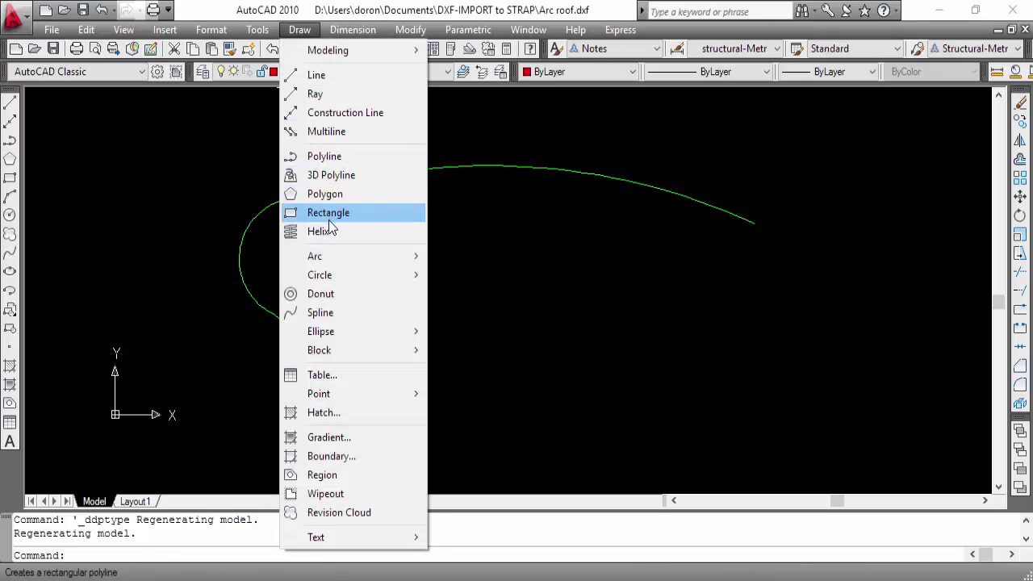
pyautogui.moveTo(349, 394)
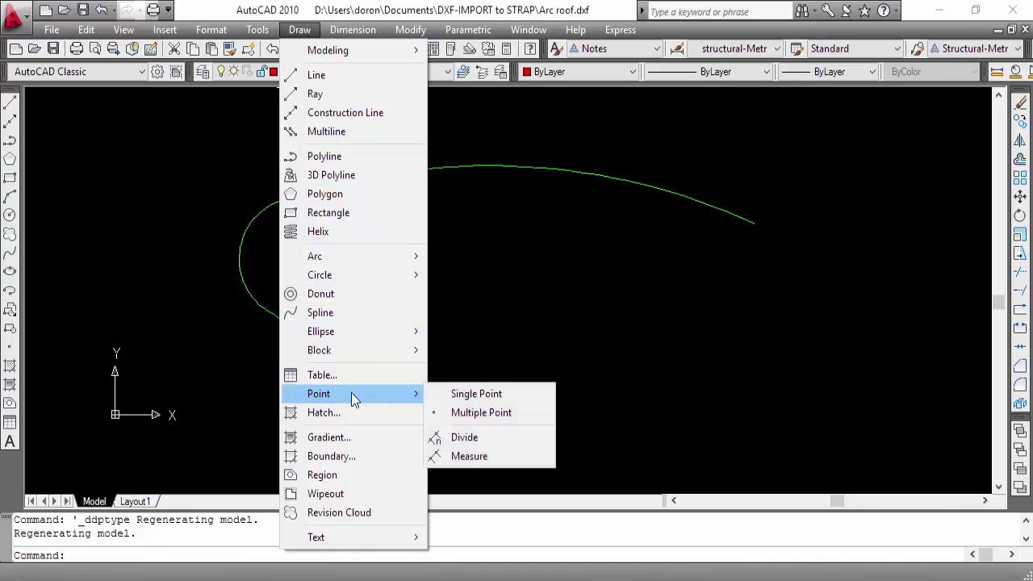
pyautogui.click(494, 440)
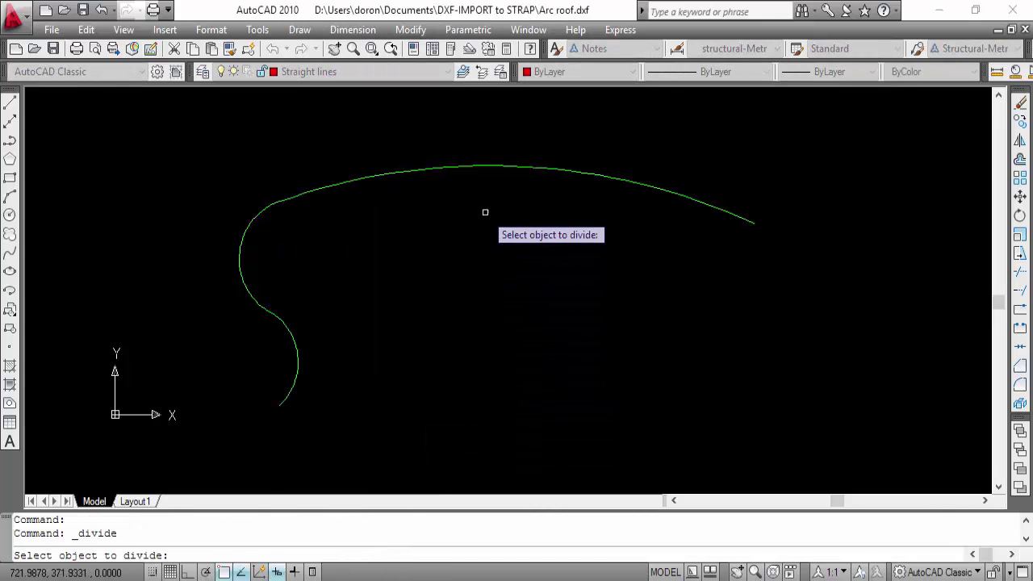
pyautogui.click(480, 166)
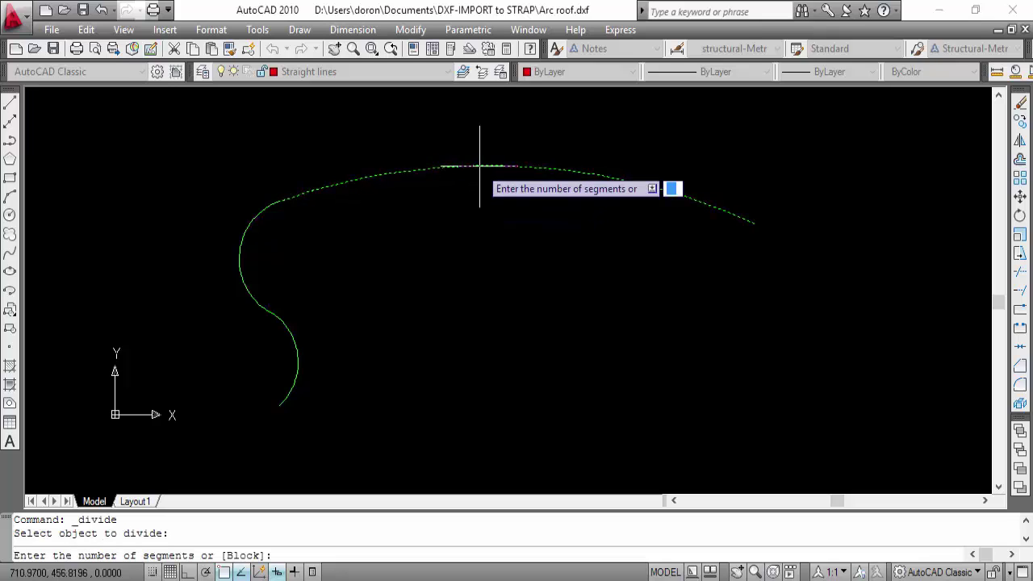
pyautogui.write('50')
pyautogui.press('Return')
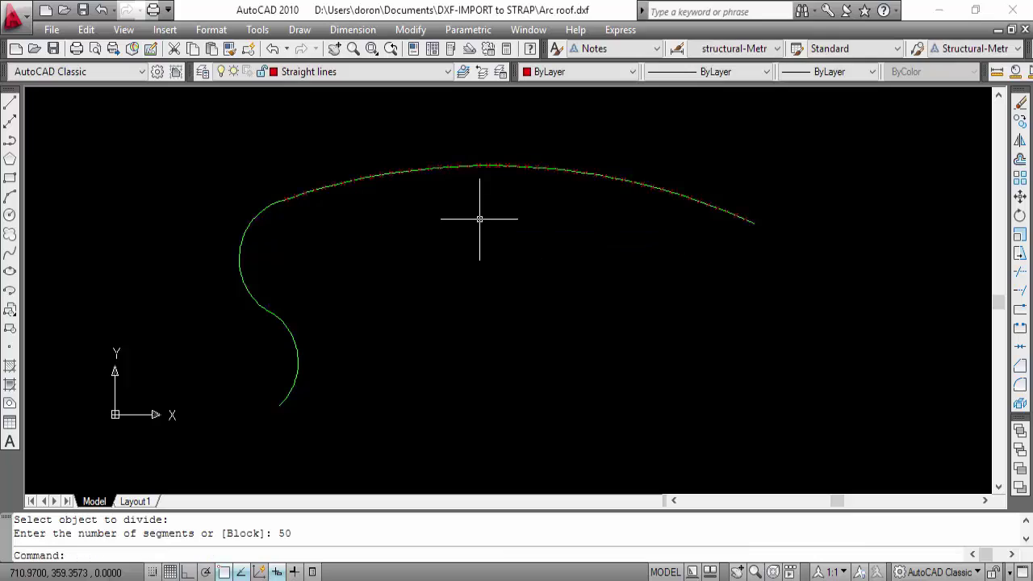
pyautogui.scroll(5, 395, 165)
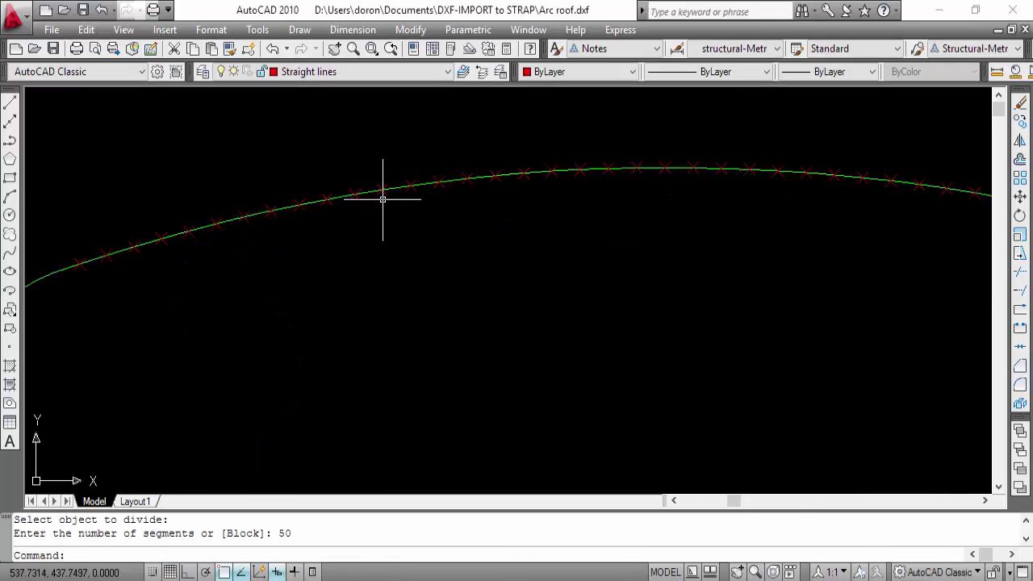
pyautogui.scroll(-5, 415, 194)
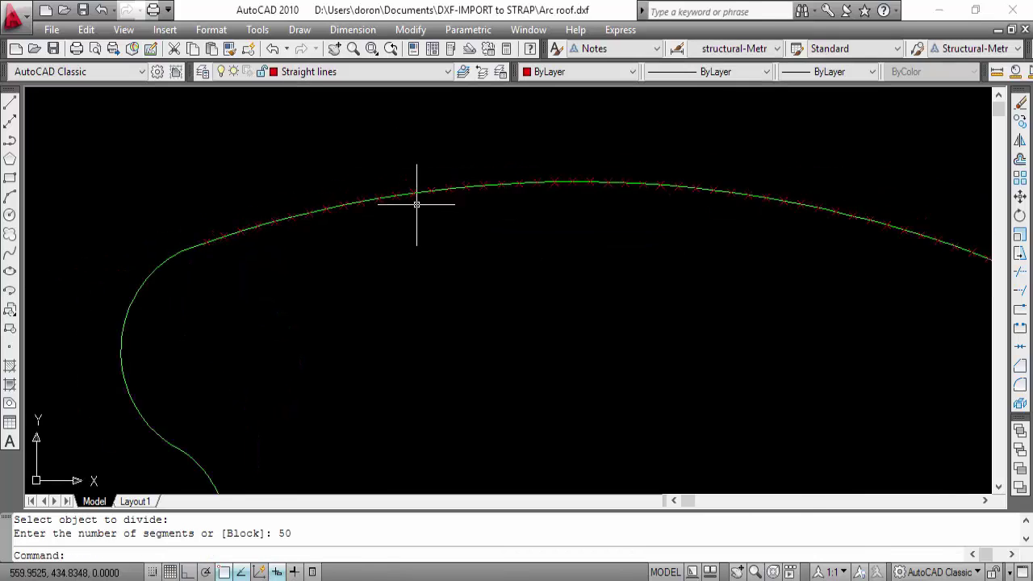
# - Divide the middle arc, which bulges to the left, into 20 segments
pyautogui.press('Return')
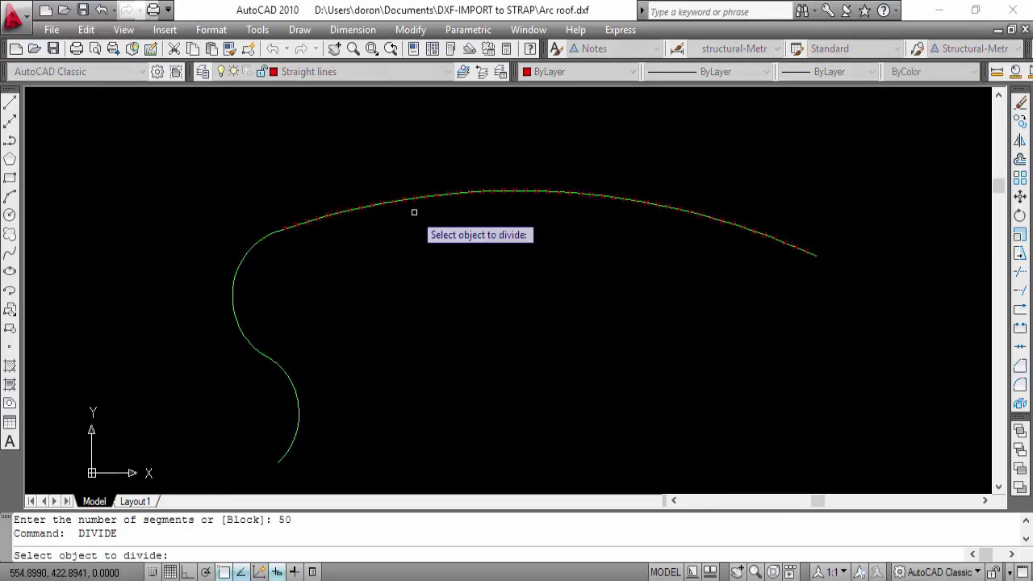
pyautogui.click(235, 288)
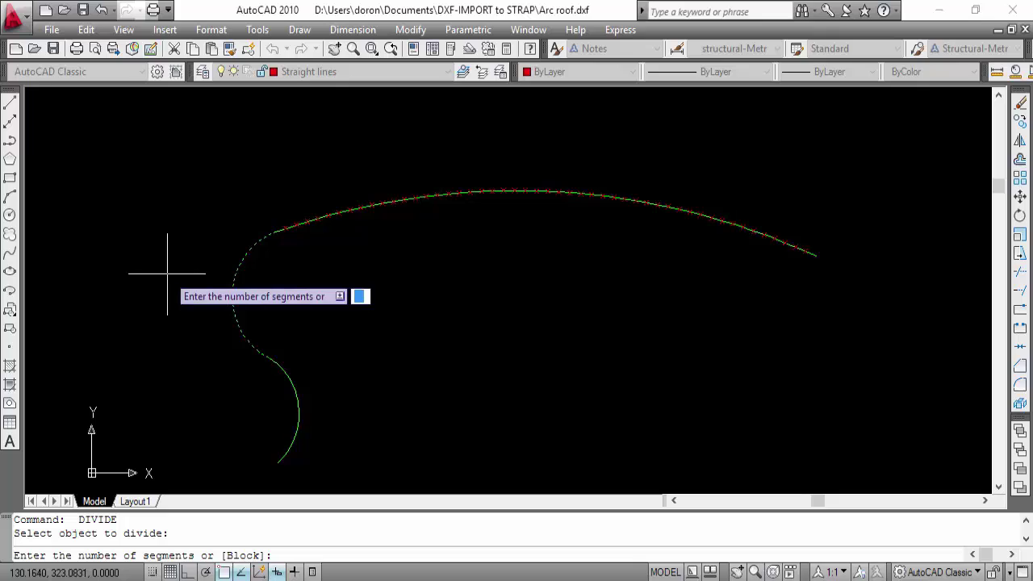
pyautogui.write('20')
pyautogui.press('Return')
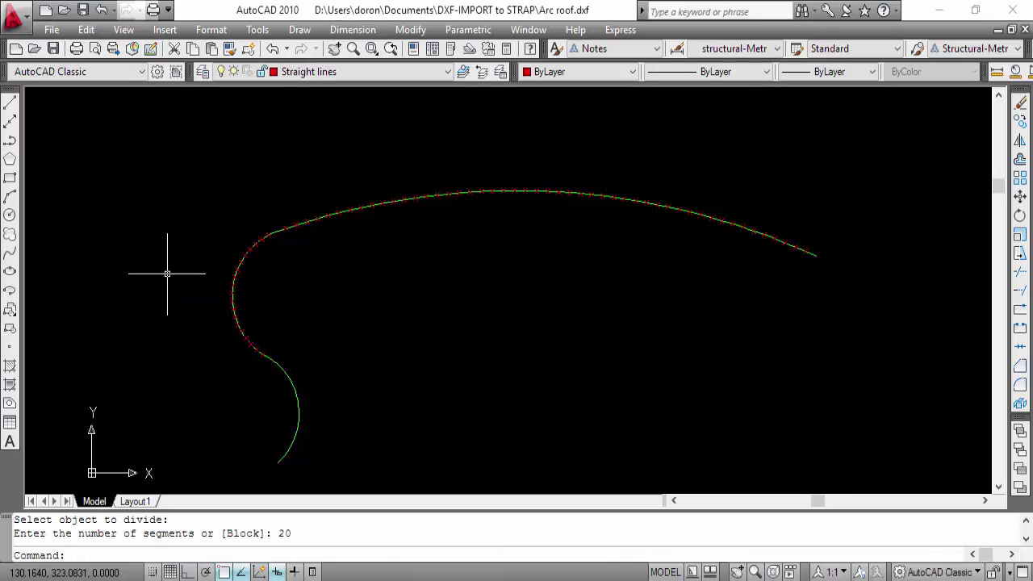
# - Divide the lowest arc into 18 segments and zoom in on its division points at the lower end
pyautogui.press('Return')
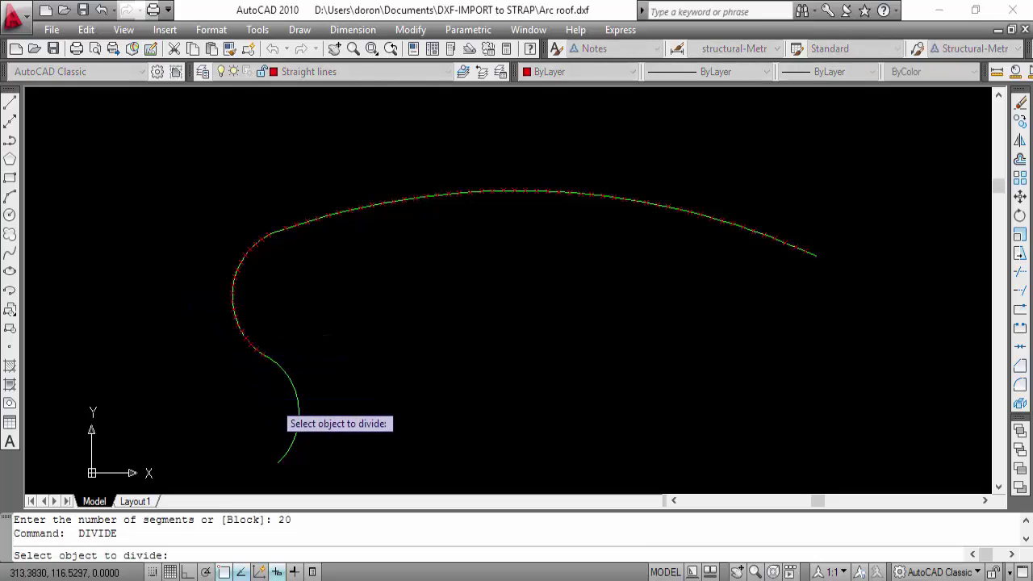
pyautogui.click(298, 406)
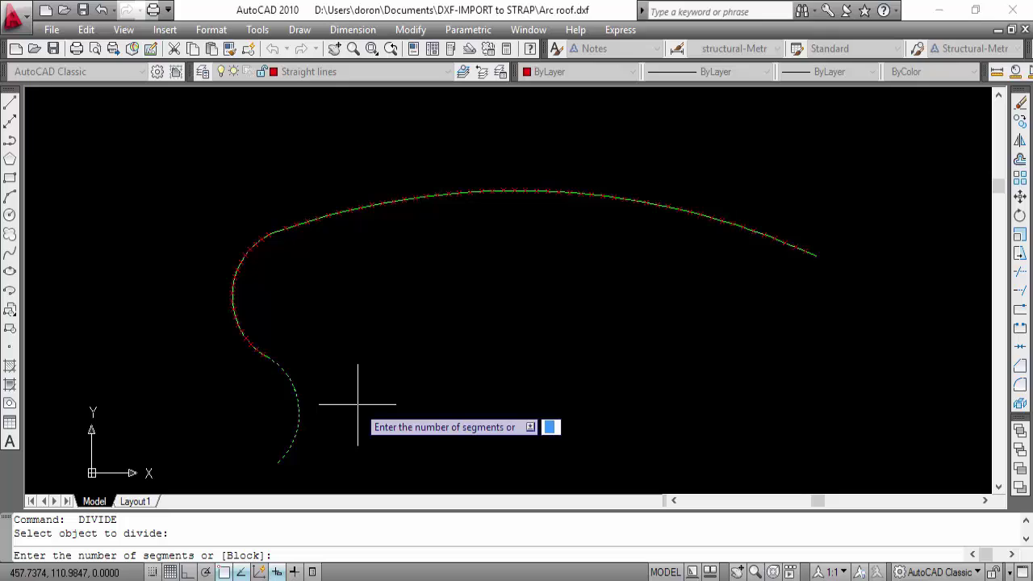
pyautogui.write('18')
pyautogui.press('Return')
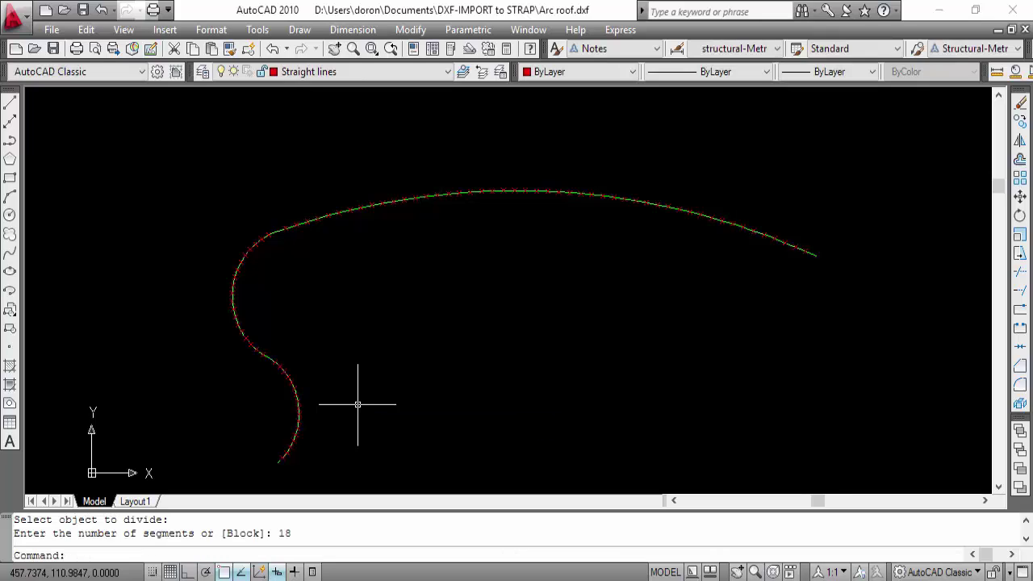
pyautogui.scroll(1, 347, 418)
pyautogui.scroll(5, 348, 426)
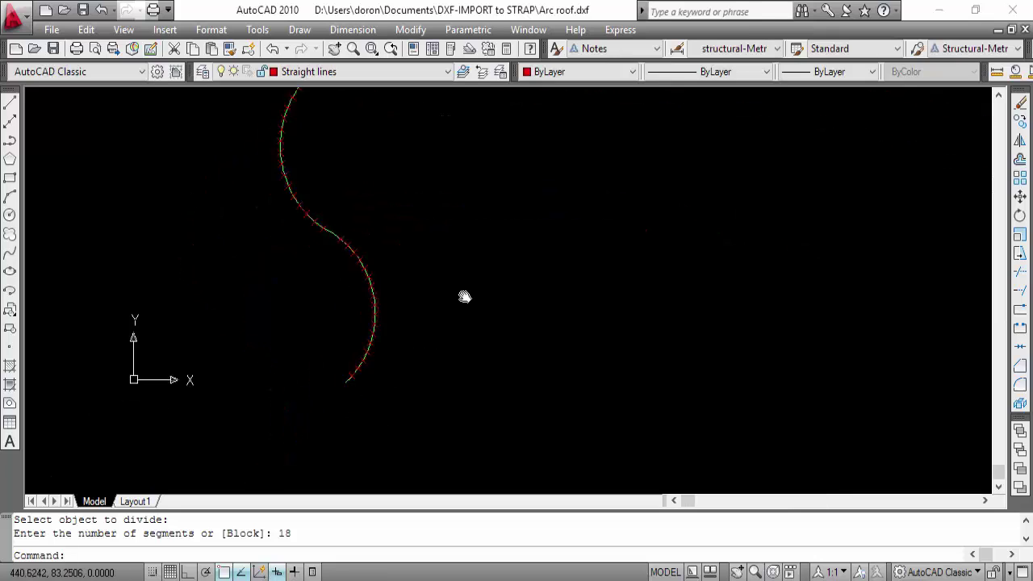
pyautogui.scroll(2, 380, 346)
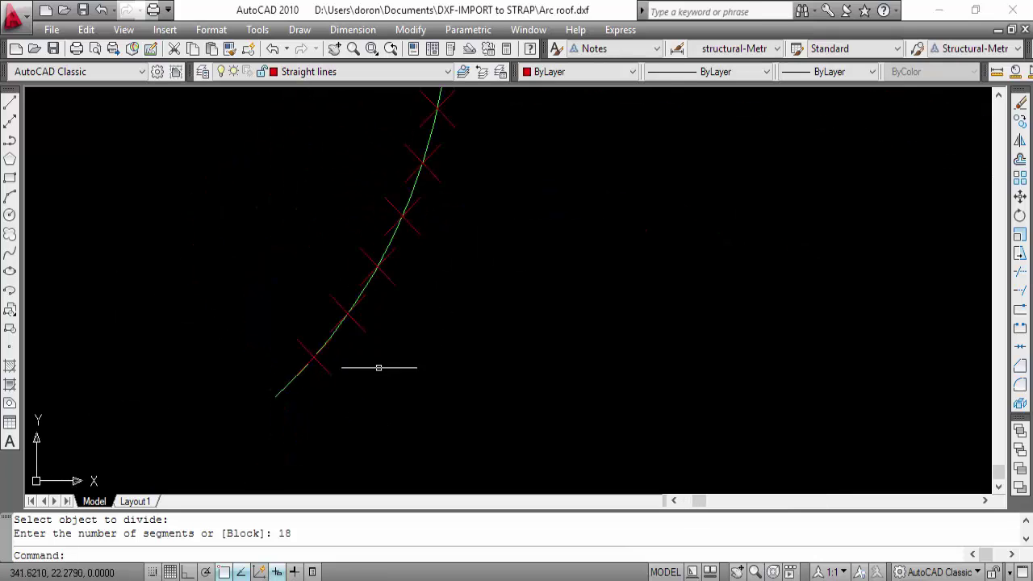
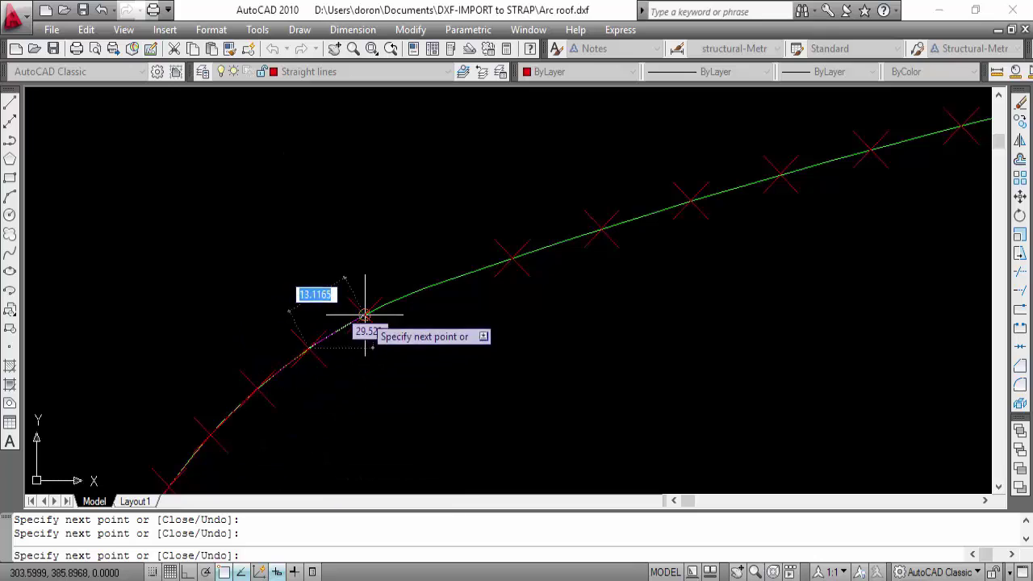
# - Continue the chain of straight lines through every division point of the long upper roof arc to its far end and finish the line
pyautogui.click(368, 313)
pyautogui.click(420, 285)
pyautogui.click(513, 257)
pyautogui.click(601, 228)
pyautogui.click(690, 200)
pyautogui.click(782, 173)
pyautogui.moveTo(782, 173); pyautogui.dragTo(212, 365, button='middle')
pyautogui.click(298, 337)
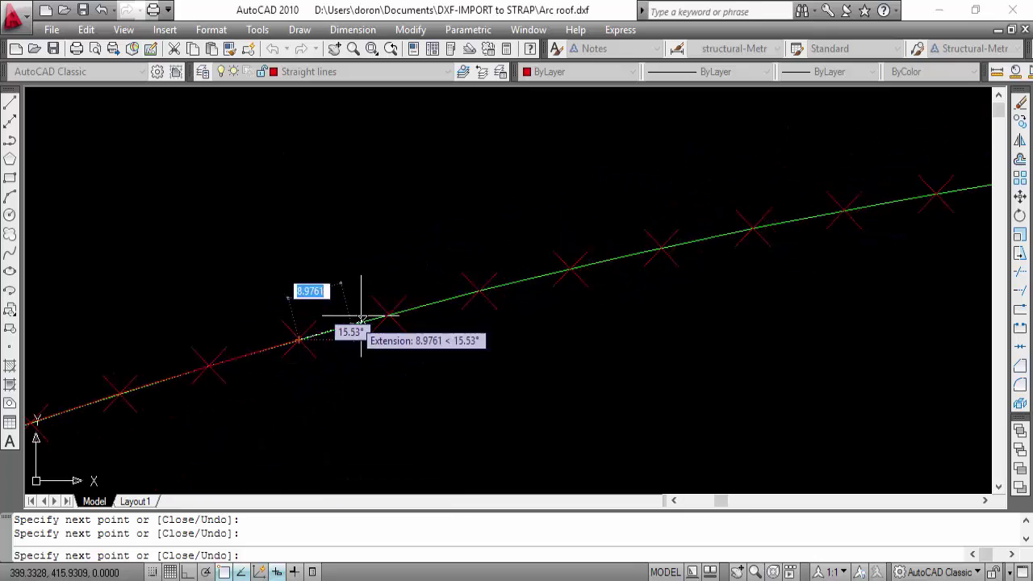
pyautogui.click(390, 315)
pyautogui.click(481, 291)
pyautogui.click(569, 270)
pyautogui.click(662, 246)
pyautogui.click(751, 230)
pyautogui.moveTo(751, 230); pyautogui.dragTo(272, 315, button='middle')
pyautogui.click(365, 296)
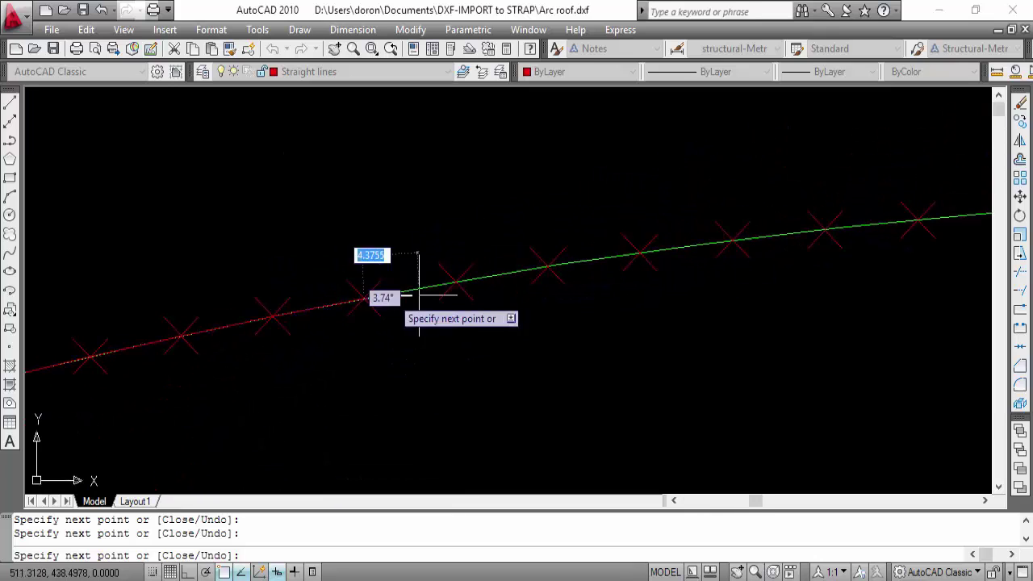
pyautogui.click(456, 279)
pyautogui.click(548, 264)
pyautogui.click(640, 250)
pyautogui.click(731, 239)
pyautogui.click(824, 229)
pyautogui.click(919, 218)
pyautogui.moveTo(919, 218); pyautogui.dragTo(244, 292, button='middle')
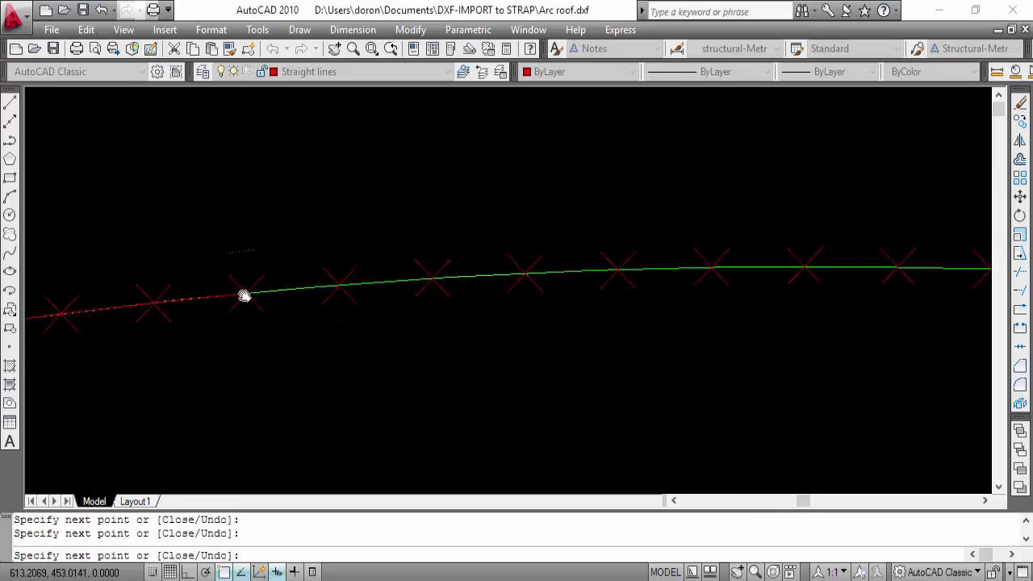
pyautogui.click(339, 282)
pyautogui.click(432, 276)
pyautogui.click(524, 273)
pyautogui.click(617, 269)
pyautogui.moveTo(675, 269); pyautogui.dragTo(299, 296, button='middle')
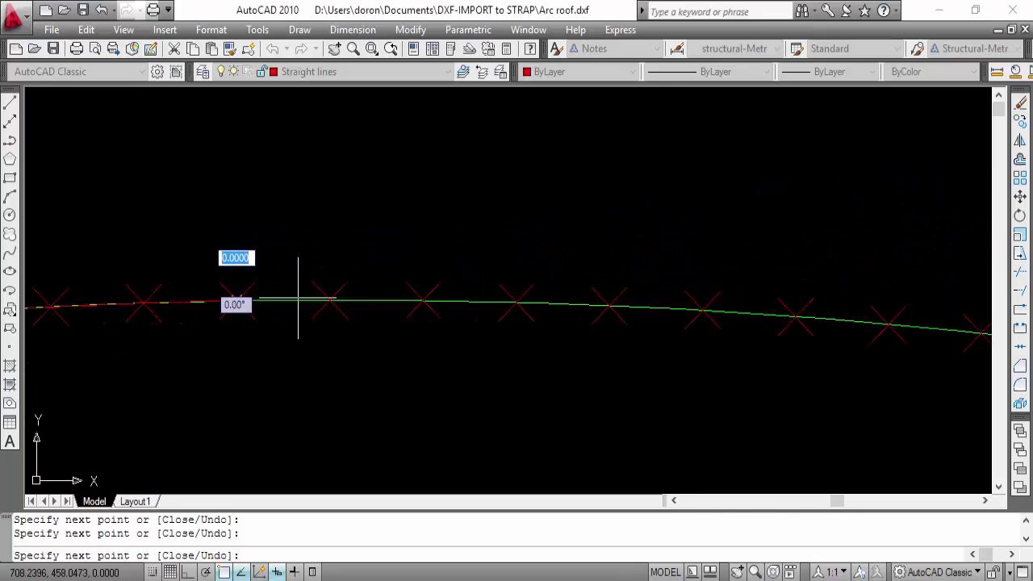
pyautogui.click(329, 302)
pyautogui.click(422, 301)
pyautogui.click(515, 303)
pyautogui.click(608, 306)
pyautogui.click(700, 311)
pyautogui.click(795, 317)
pyautogui.moveTo(795, 317); pyautogui.dragTo(175, 290, button='middle')
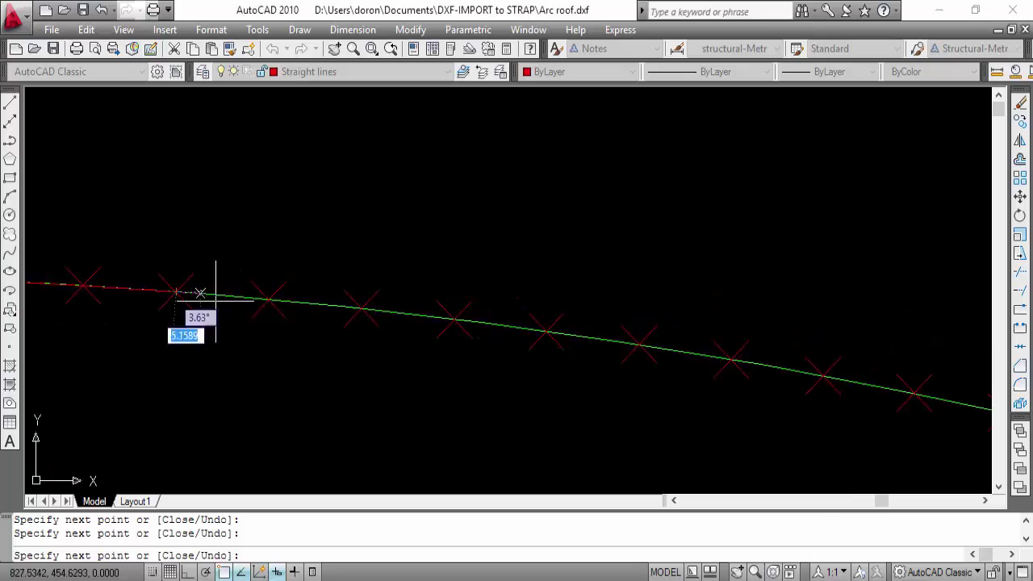
pyautogui.click(268, 300)
pyautogui.click(361, 309)
pyautogui.click(454, 318)
pyautogui.click(547, 331)
pyautogui.click(639, 345)
pyautogui.click(731, 359)
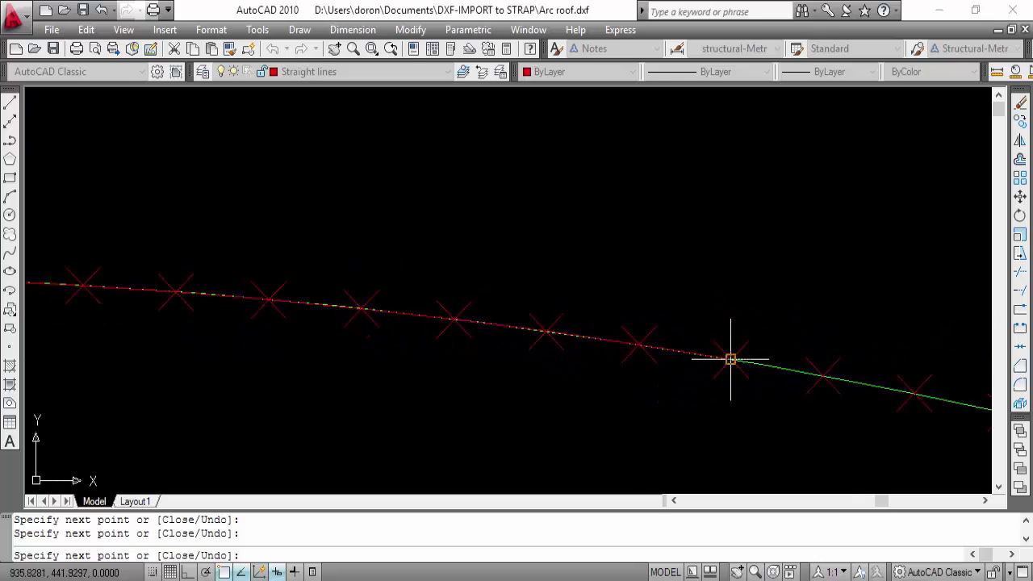
pyautogui.click(822, 373)
pyautogui.moveTo(822, 373); pyautogui.dragTo(508, 293, button='middle')
pyautogui.click(606, 314)
pyautogui.click(696, 327)
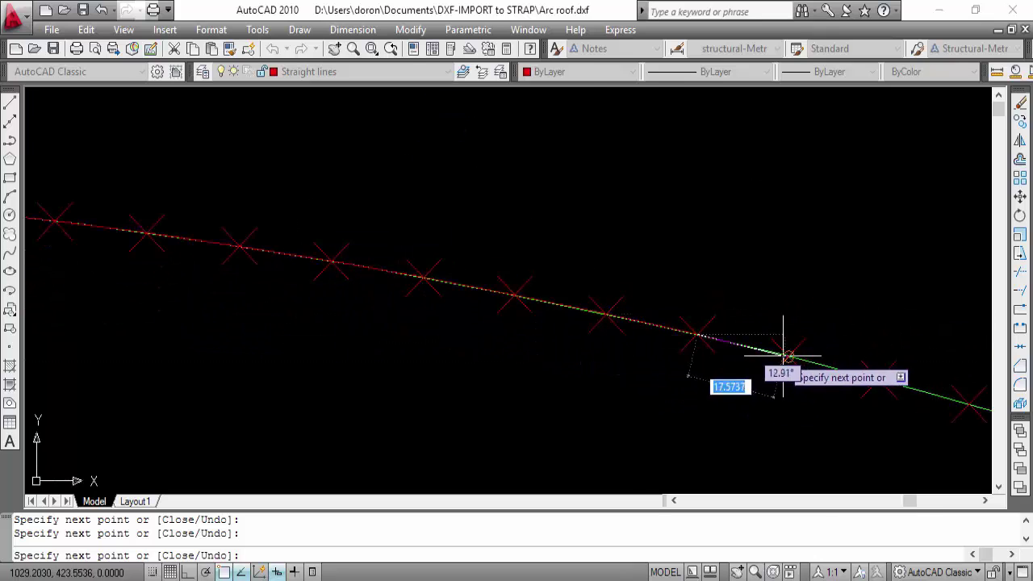
pyautogui.click(787, 355)
pyautogui.click(878, 378)
pyautogui.moveTo(878, 378); pyautogui.dragTo(363, 260, button='middle')
pyautogui.click(455, 289)
pyautogui.click(546, 317)
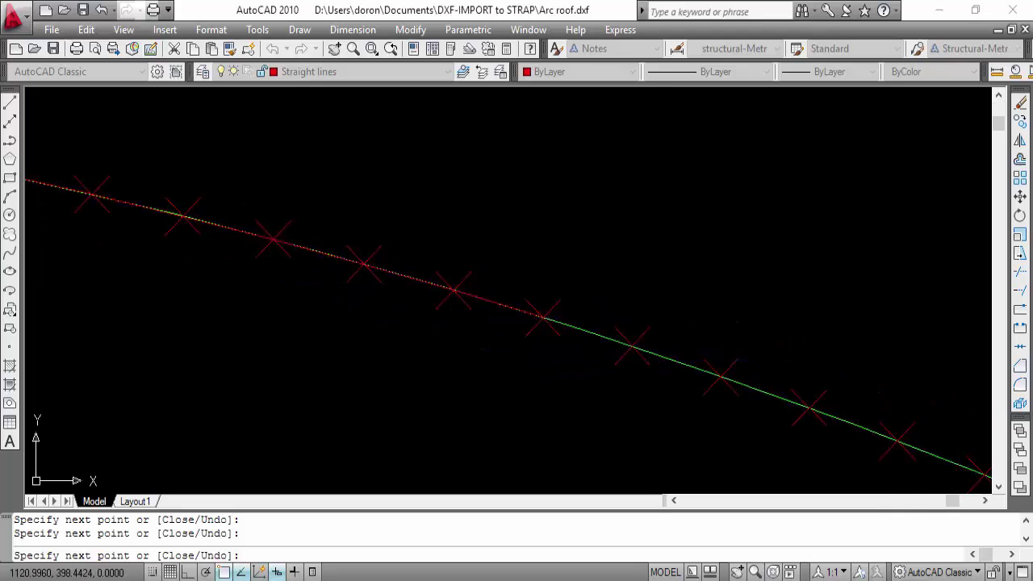
pyautogui.click(635, 348)
pyautogui.click(720, 377)
pyautogui.moveTo(808, 409); pyautogui.dragTo(419, 258, button='middle')
pyautogui.click(418, 257)
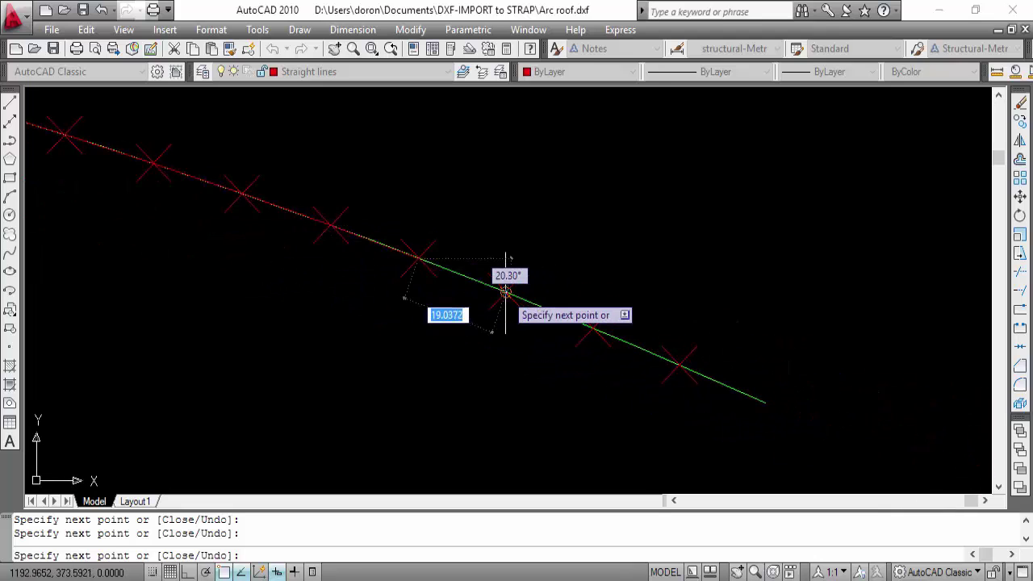
pyautogui.click(505, 293)
pyautogui.click(592, 327)
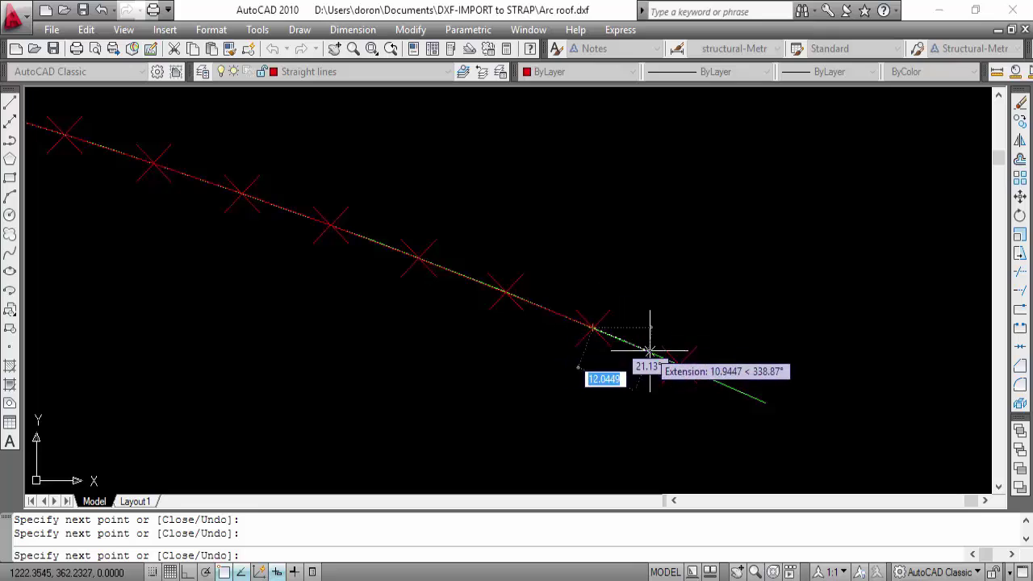
pyautogui.click(681, 364)
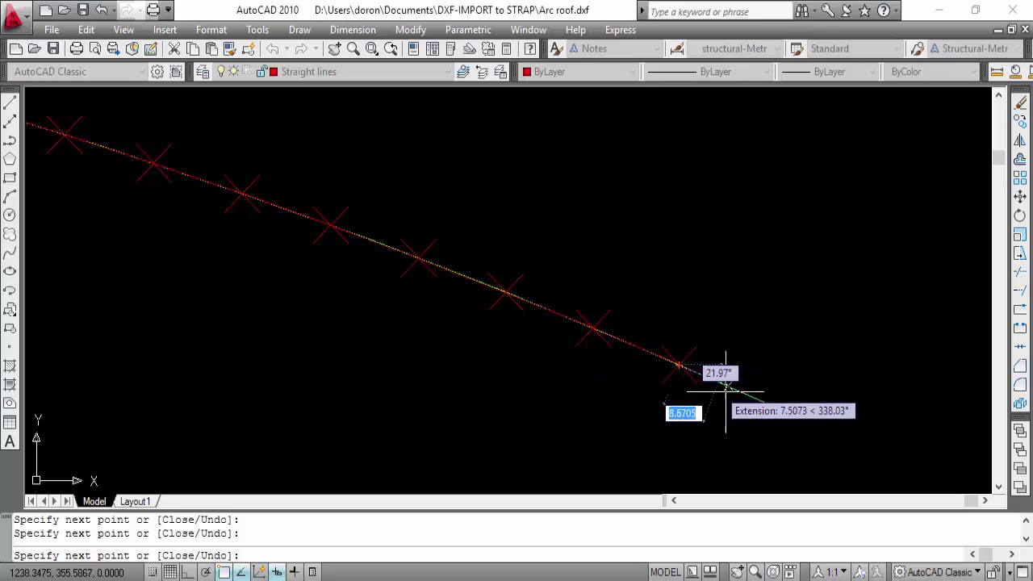
pyautogui.click(765, 402)
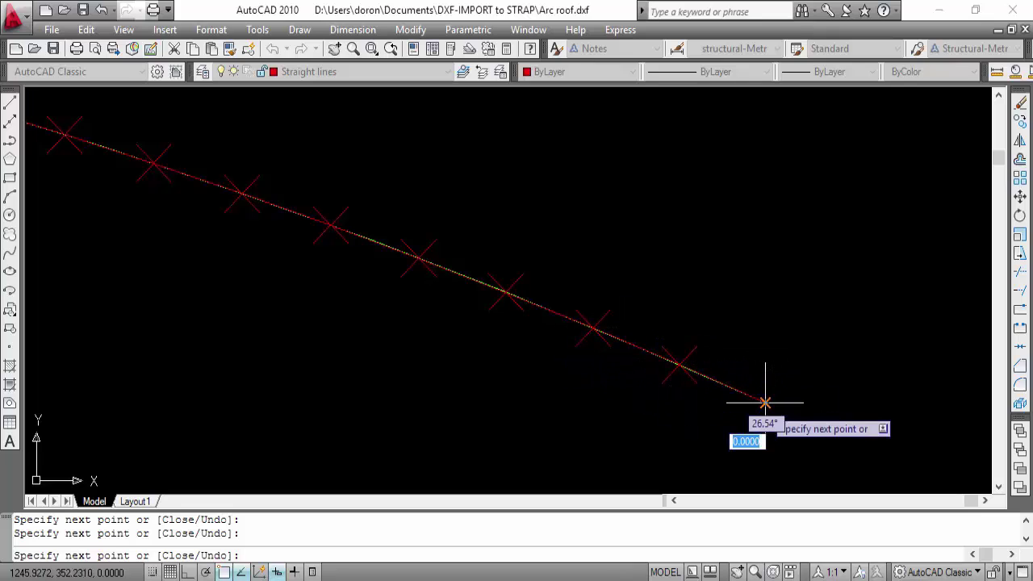
pyautogui.rightClick(764, 403)
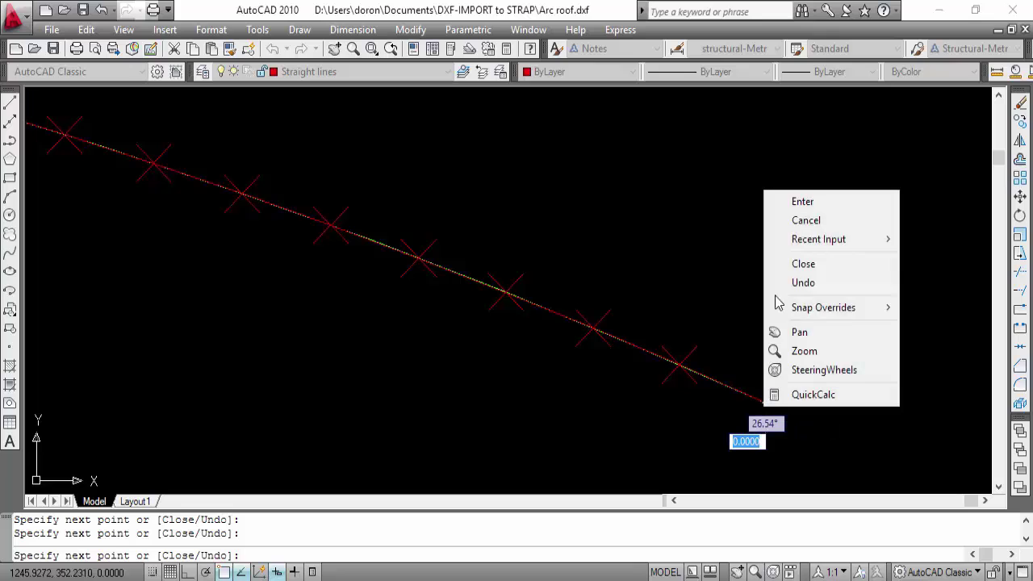
pyautogui.click(800, 202)
# - Save the Arc roof.dxf drawing with the whole roof outline in view
pyautogui.middleClick(633, 284)
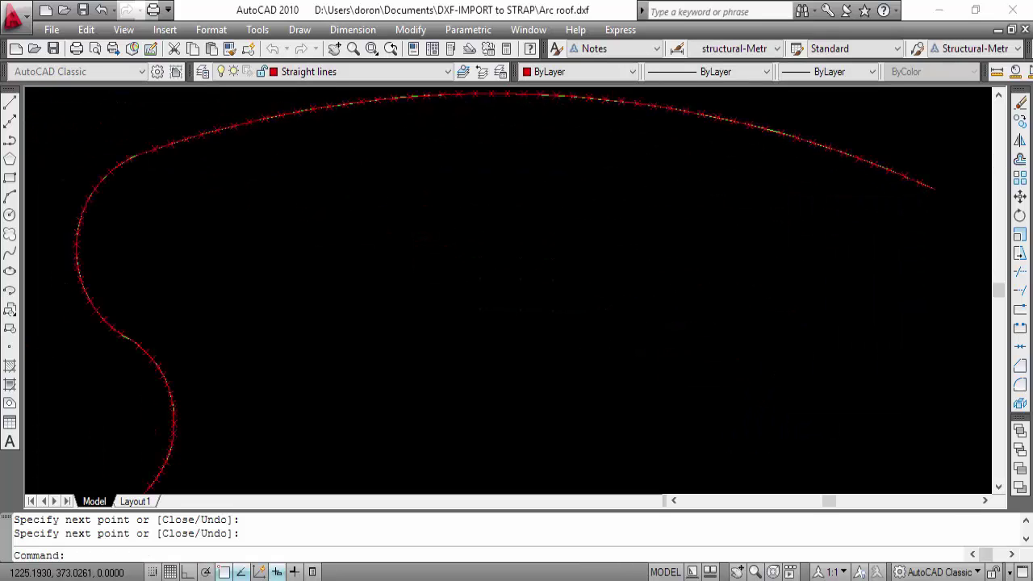
pyautogui.scroll(-2, 634, 284)
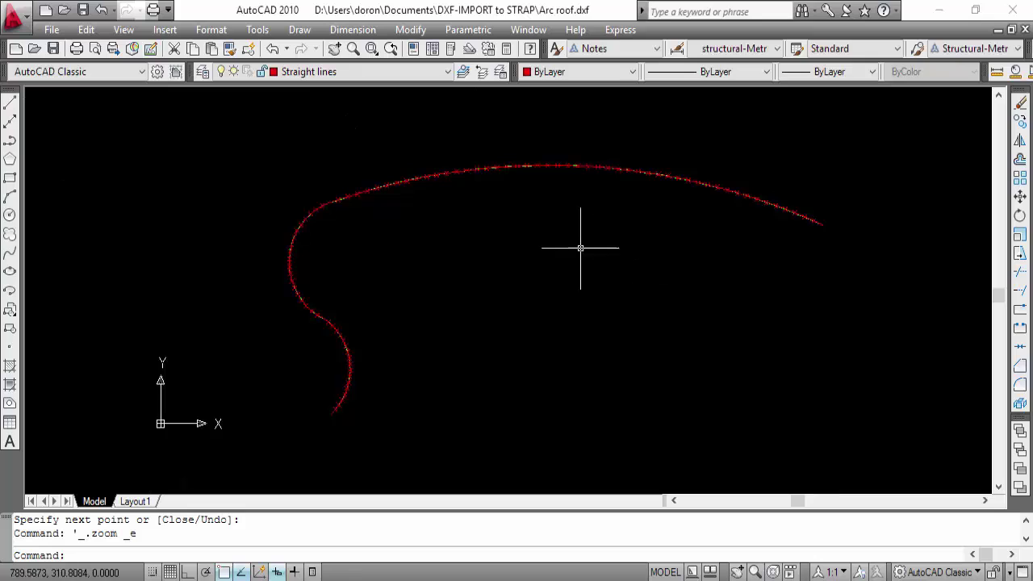
pyautogui.click(52, 48)
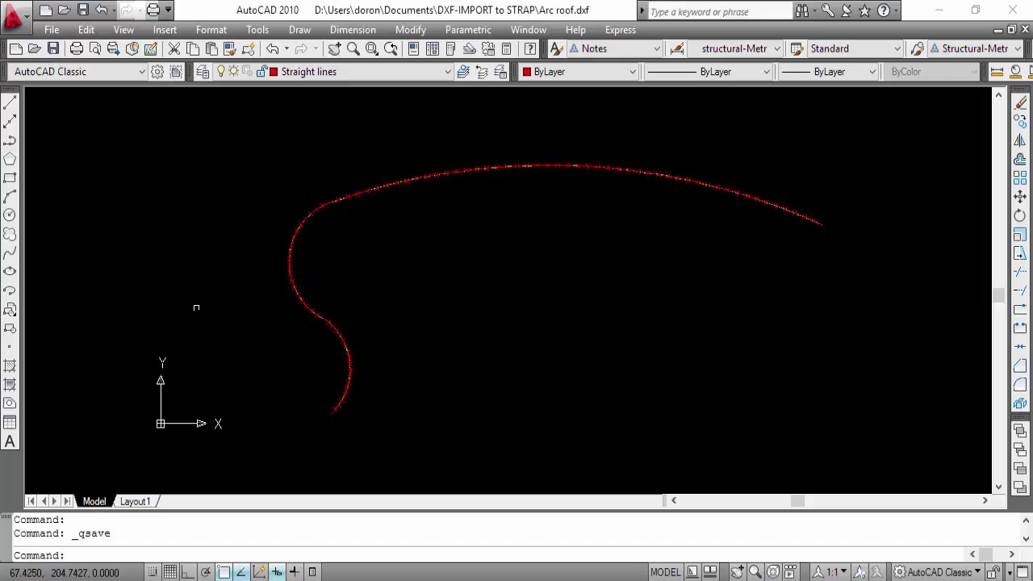
# - Switch to STRAP and create a new model titled "Arc Roof" from the file Arc roof.dxf
pyautogui.click(251, 574)
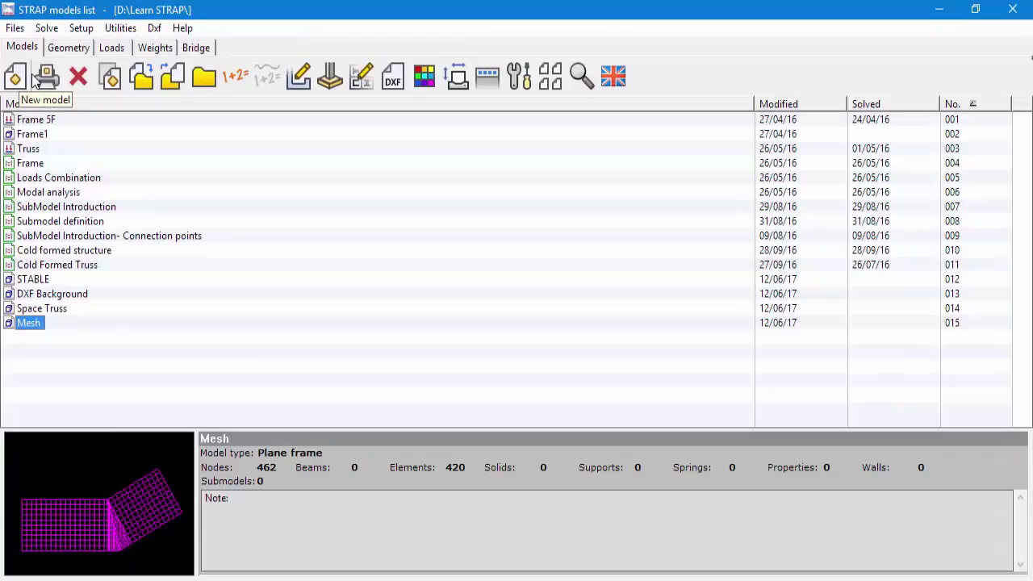
pyautogui.click(154, 29)
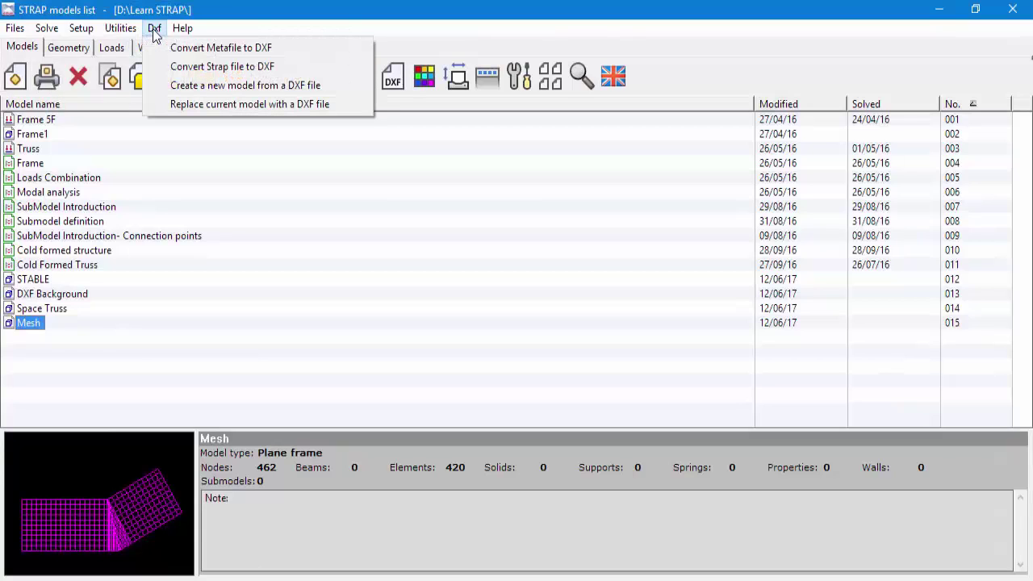
pyautogui.click(185, 86)
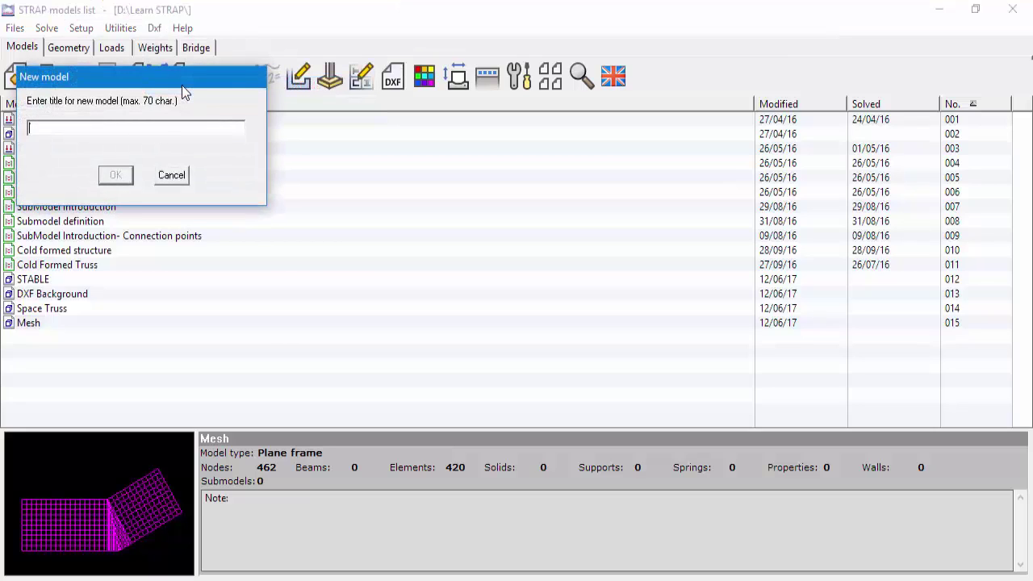
pyautogui.write('Arc Roof')
pyautogui.press('Tab')
pyautogui.press('Return')
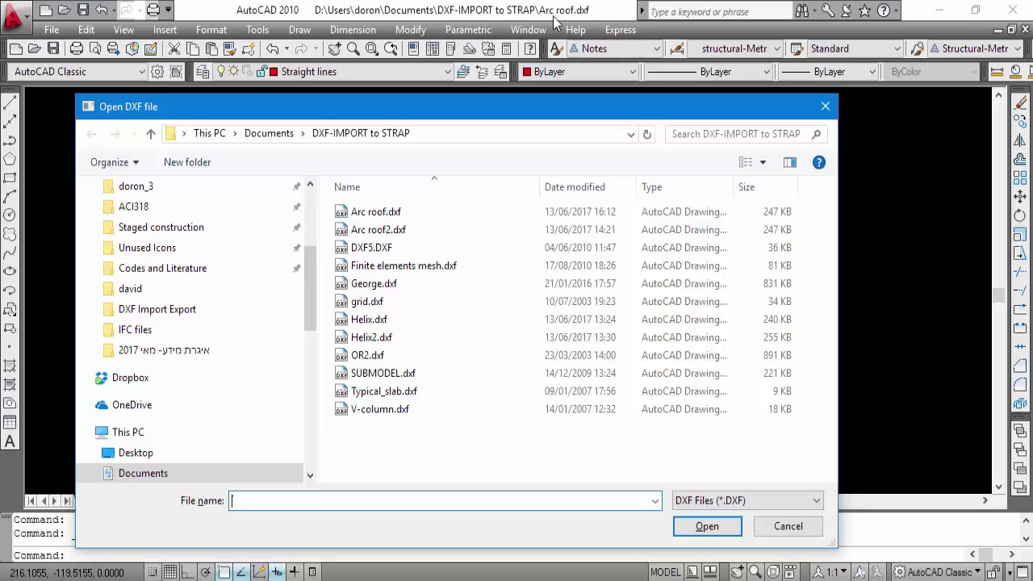
pyautogui.click(387, 213)
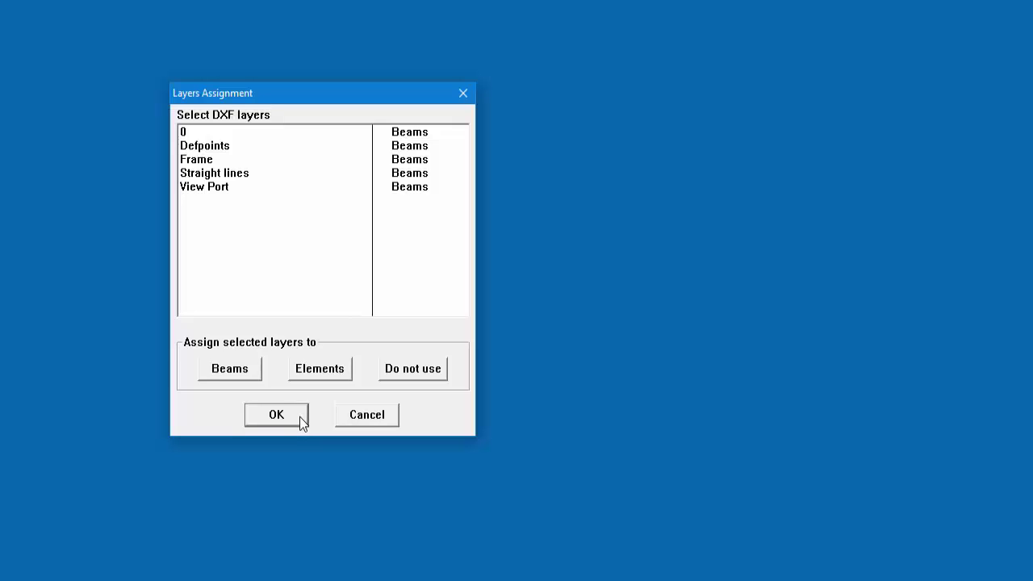
# - Import only the Straight lines layer as beams, leaving the other layers unused, with centimeter DXF units and meter STRAP units
pyautogui.click(233, 134)
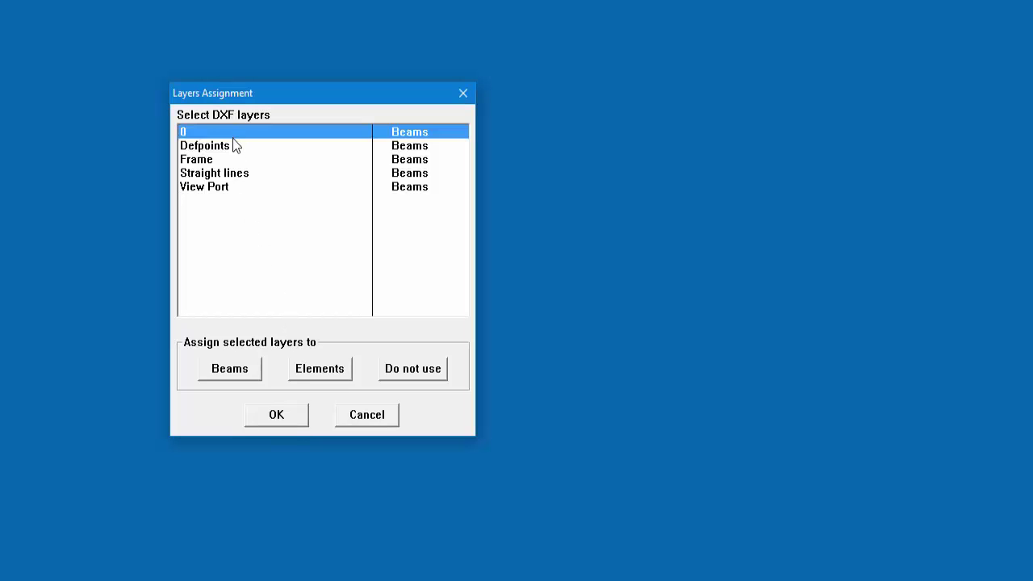
pyautogui.moveTo(233, 145); pyautogui.dragTo(231, 196)
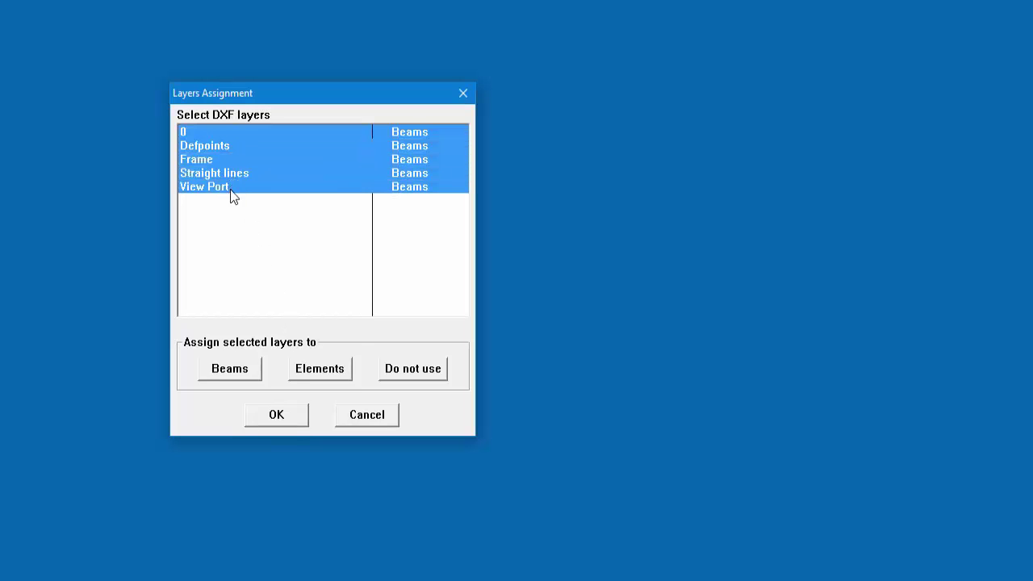
pyautogui.click(419, 372)
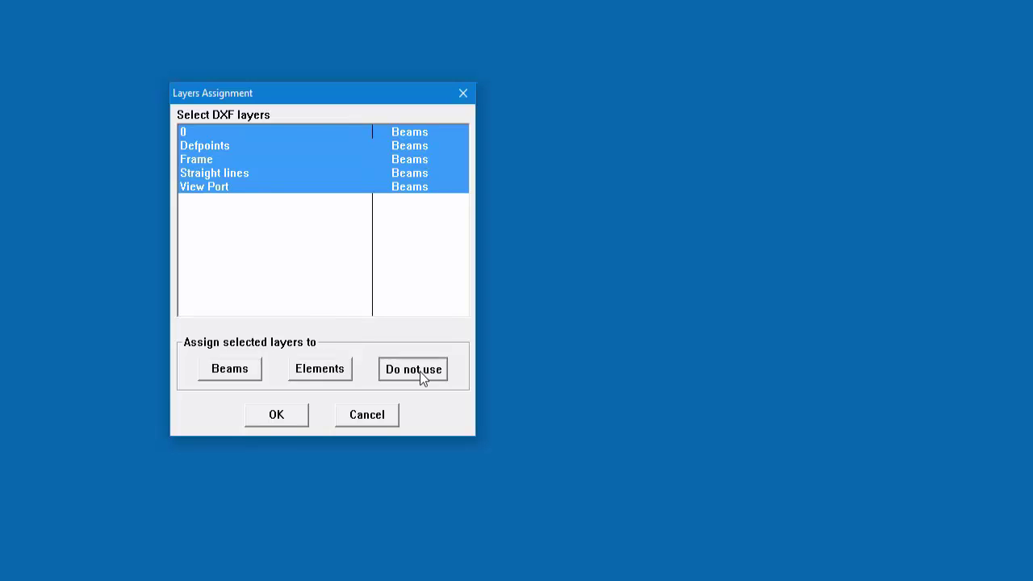
pyautogui.click(230, 175)
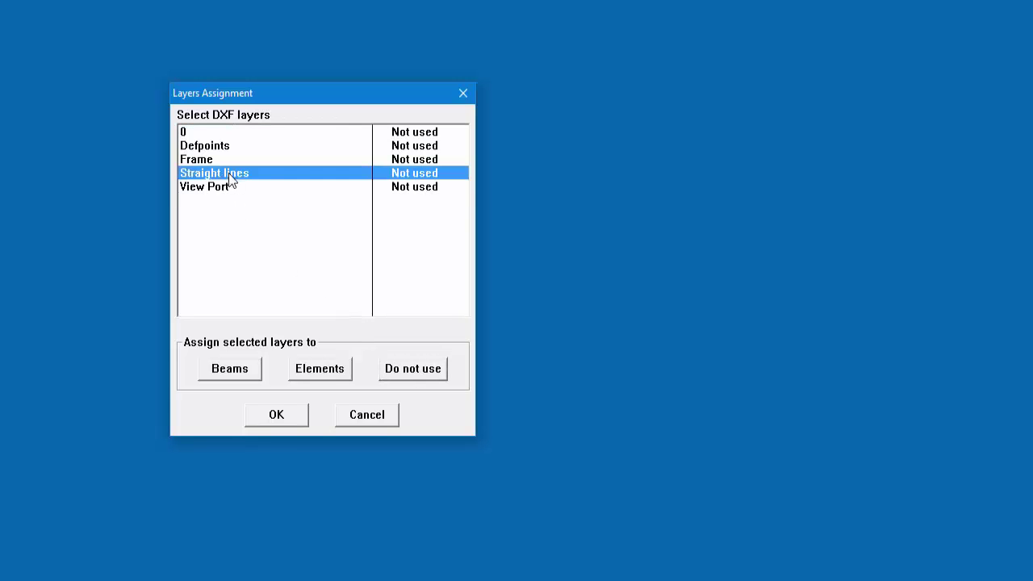
pyautogui.click(227, 371)
pyautogui.click(288, 415)
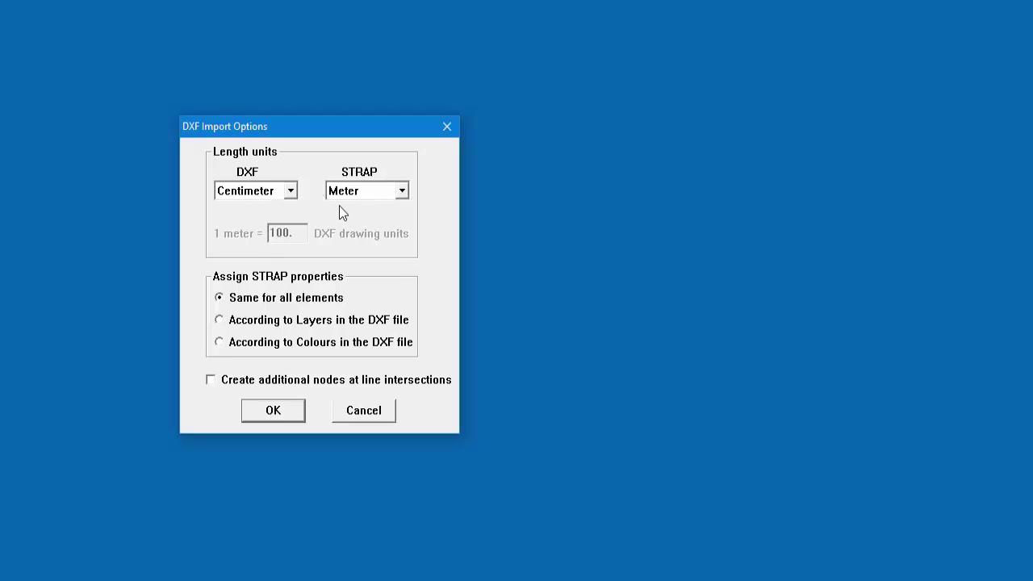
pyautogui.click(274, 413)
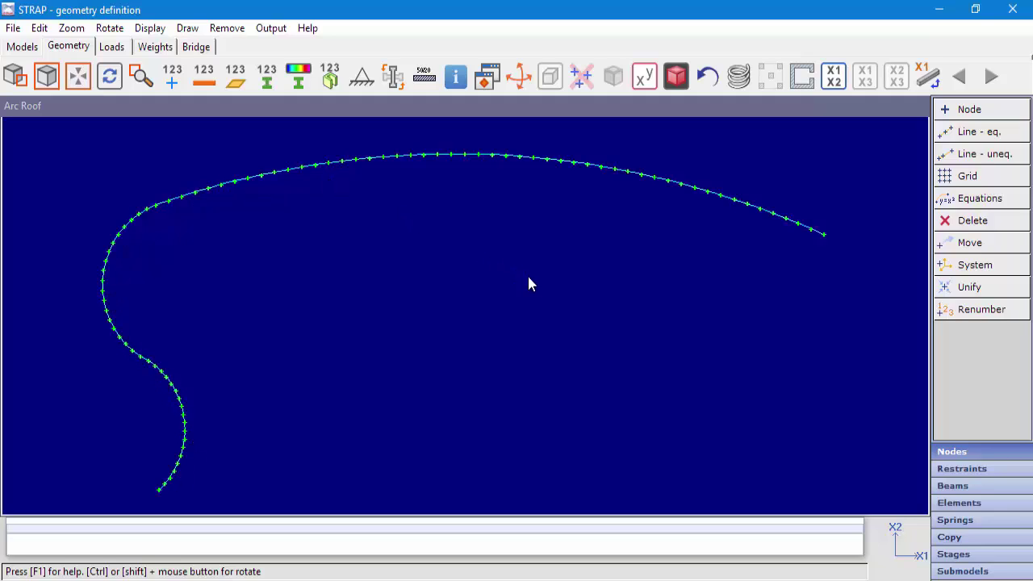
# - Define beam property group 1 as a European HEA 180 steel section with the default major axis direction and display the roof rendered
pyautogui.click(941, 489)
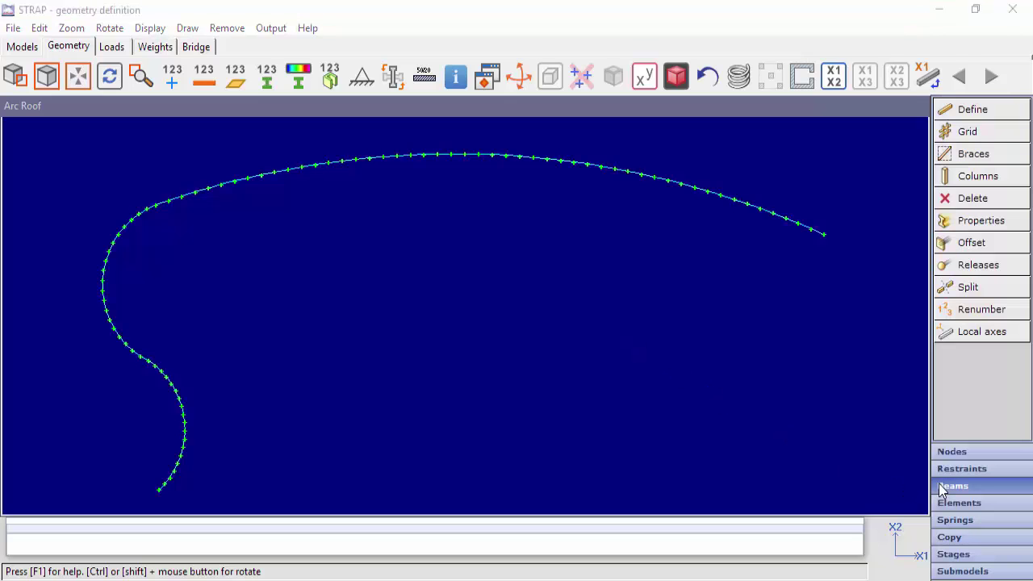
pyautogui.click(995, 224)
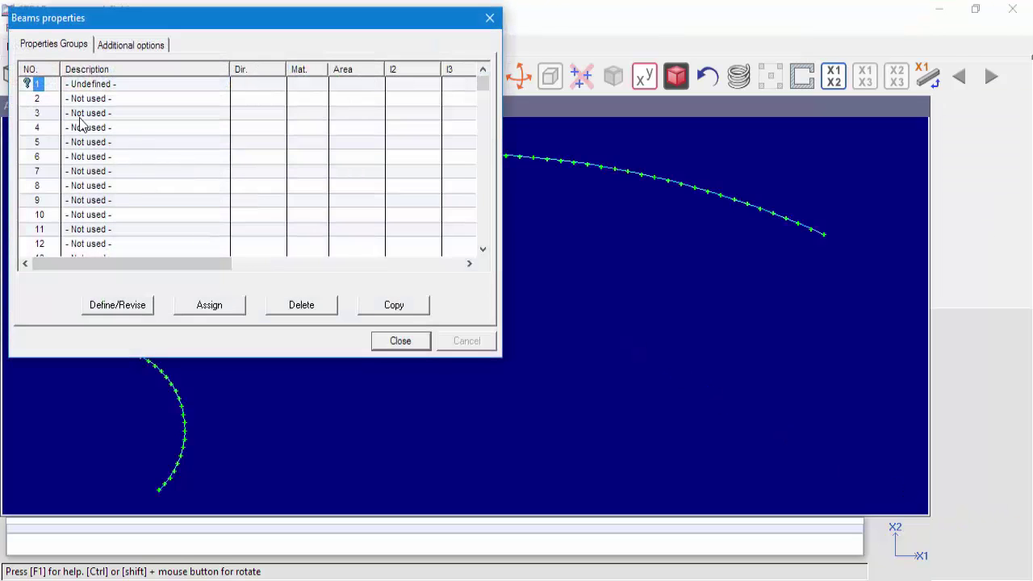
pyautogui.doubleClick(39, 87)
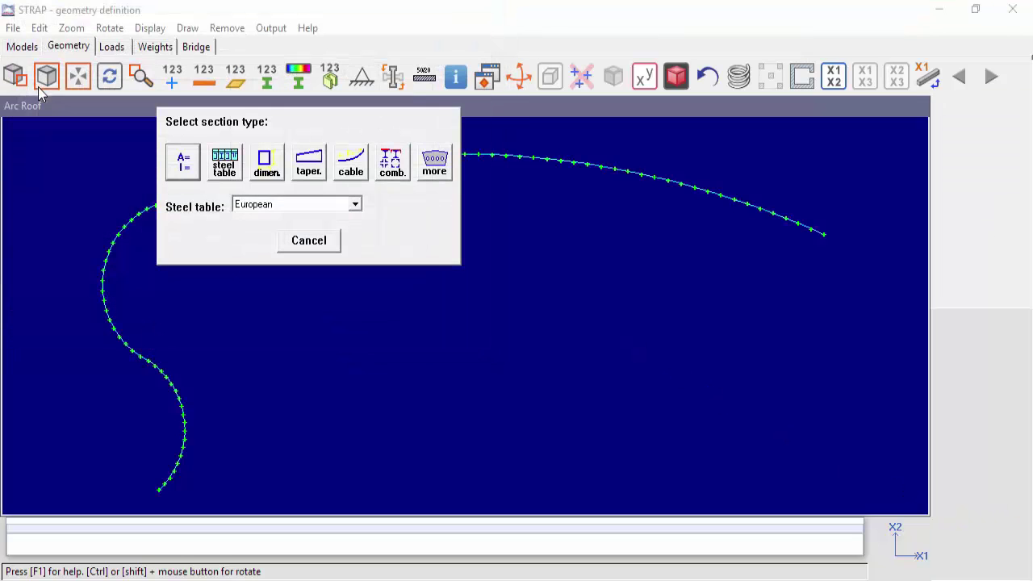
pyautogui.click(215, 157)
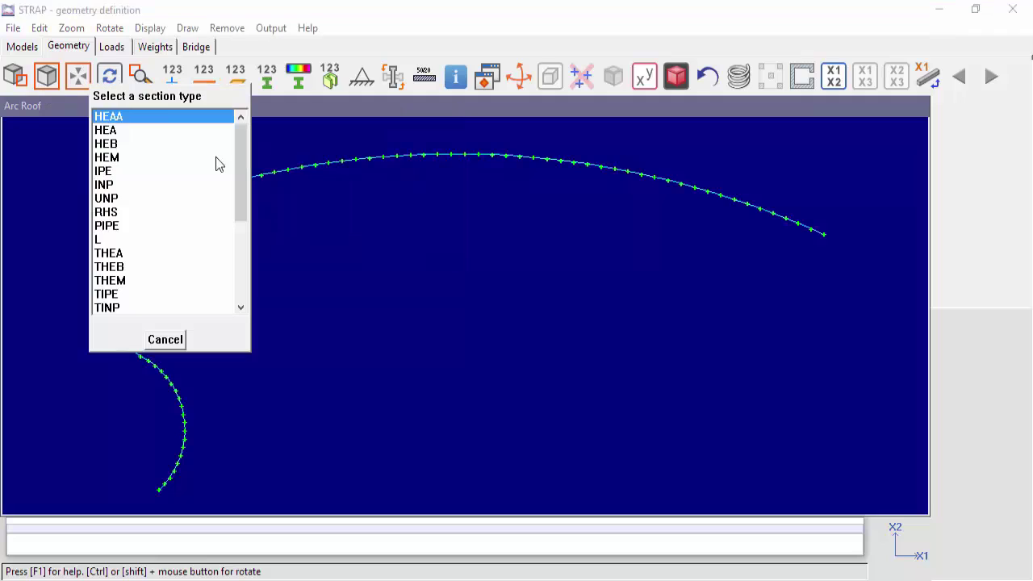
pyautogui.click(115, 133)
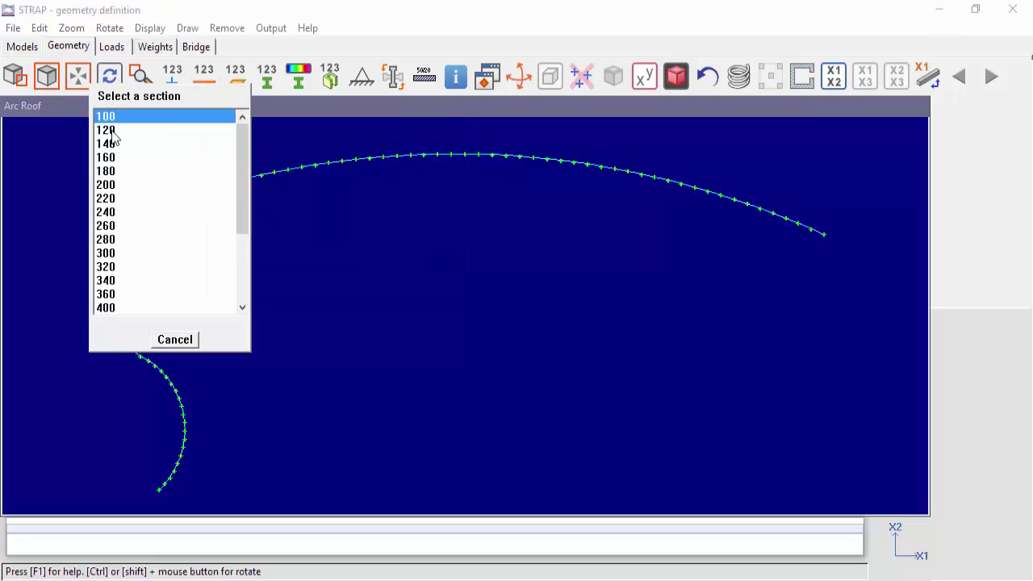
pyautogui.click(123, 172)
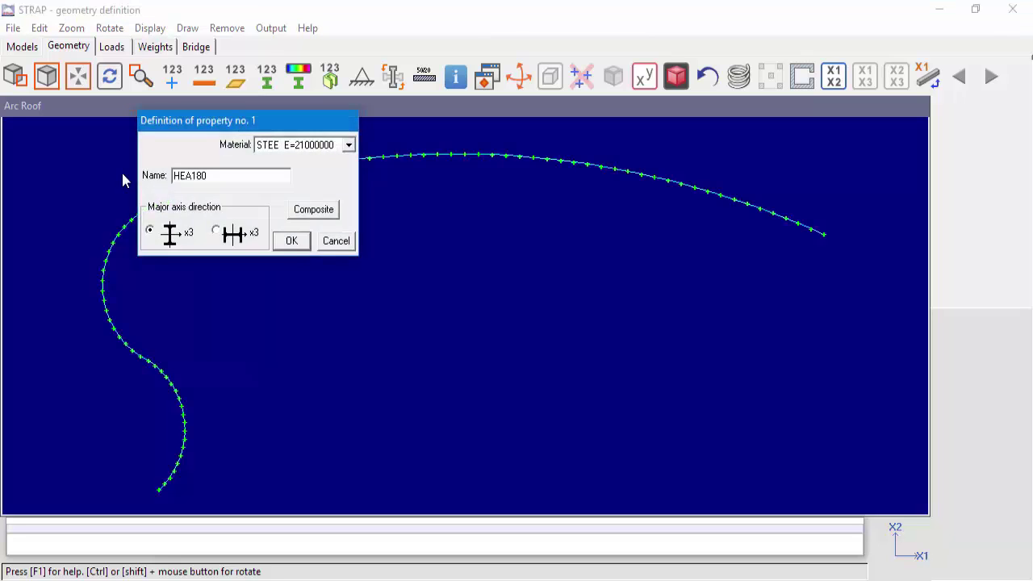
pyautogui.click(293, 243)
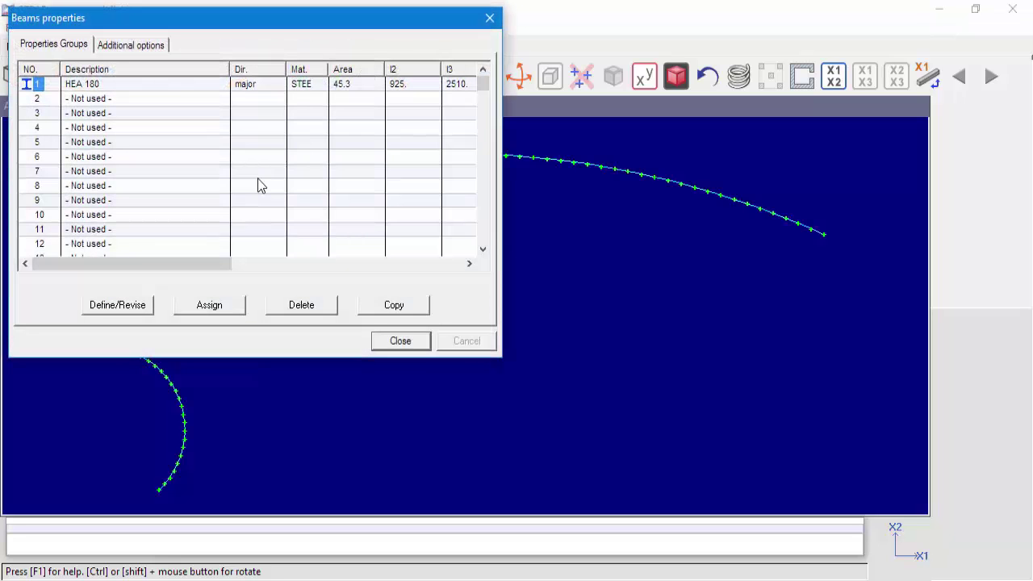
pyautogui.click(399, 341)
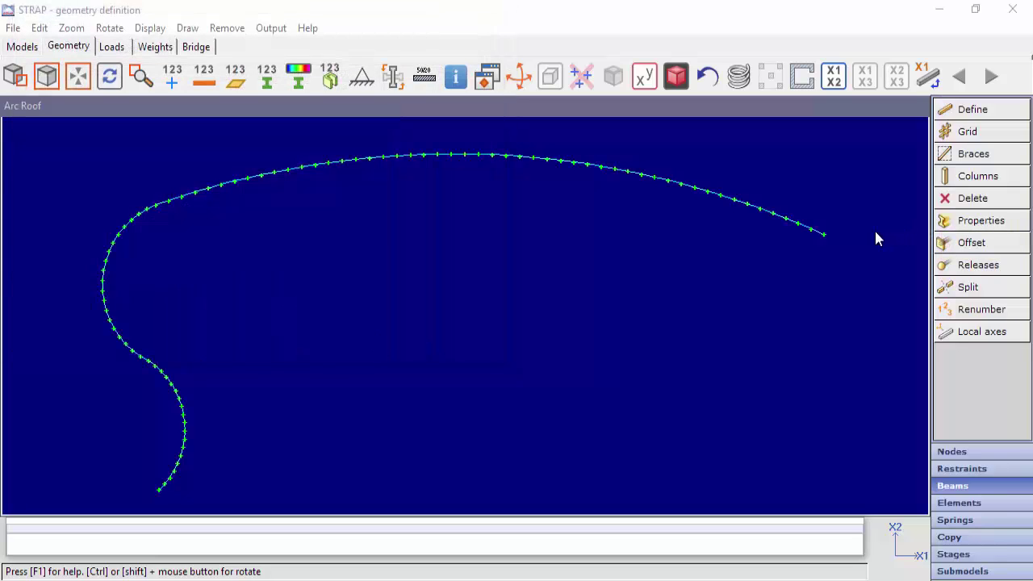
pyautogui.click(678, 73)
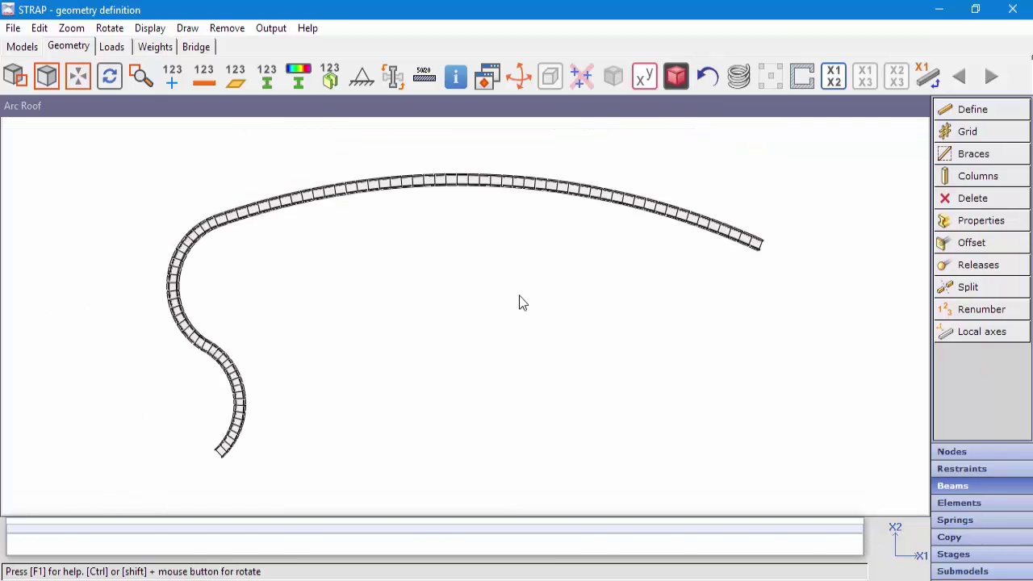